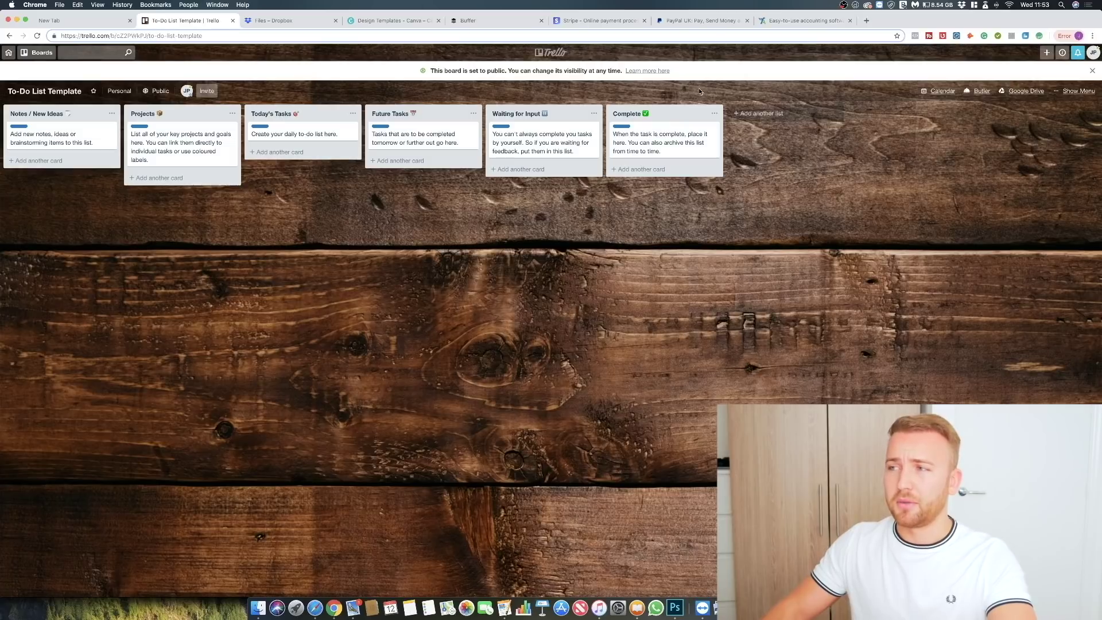
# Add a card titled "Create ads for brewers steakhouse" to the Projects list
pyautogui.click(158, 183)
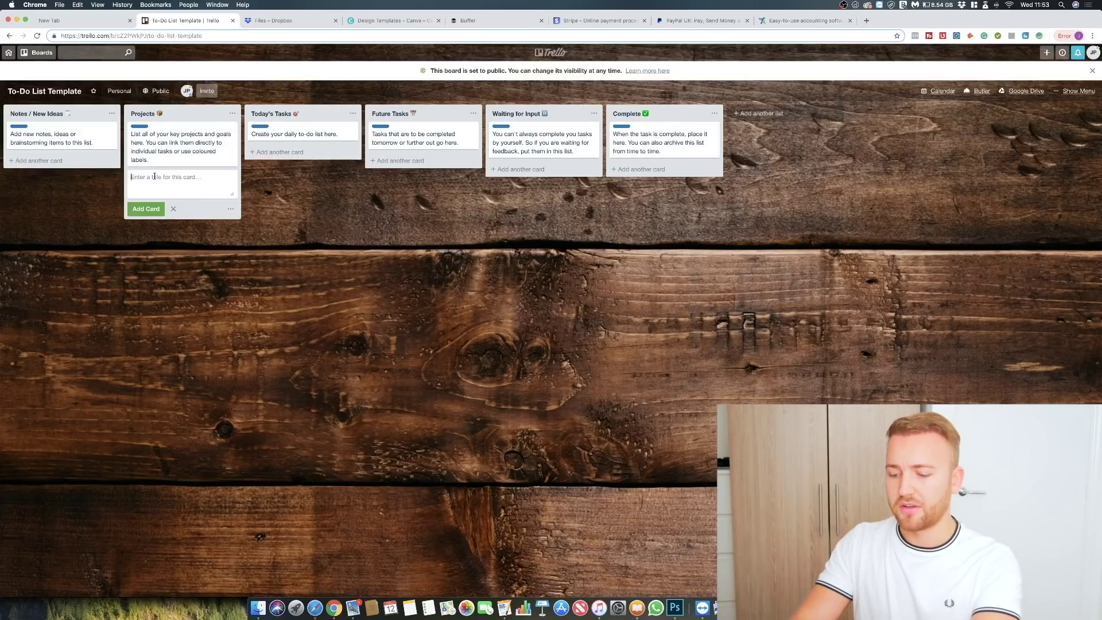
pyautogui.write('Create ads for ')
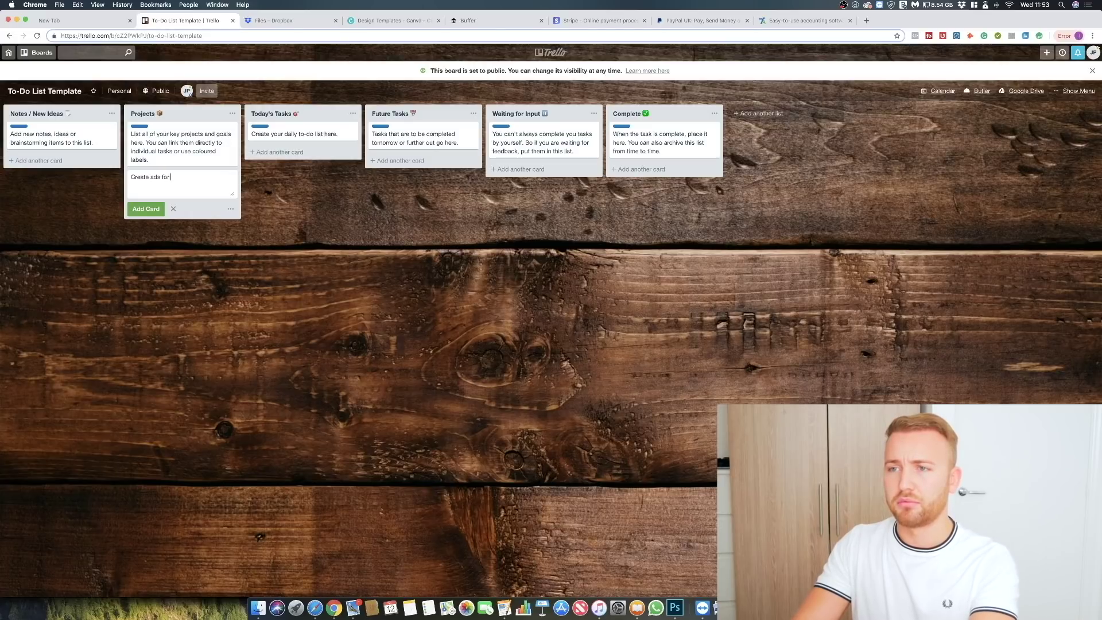
pyautogui.write('brewers s')
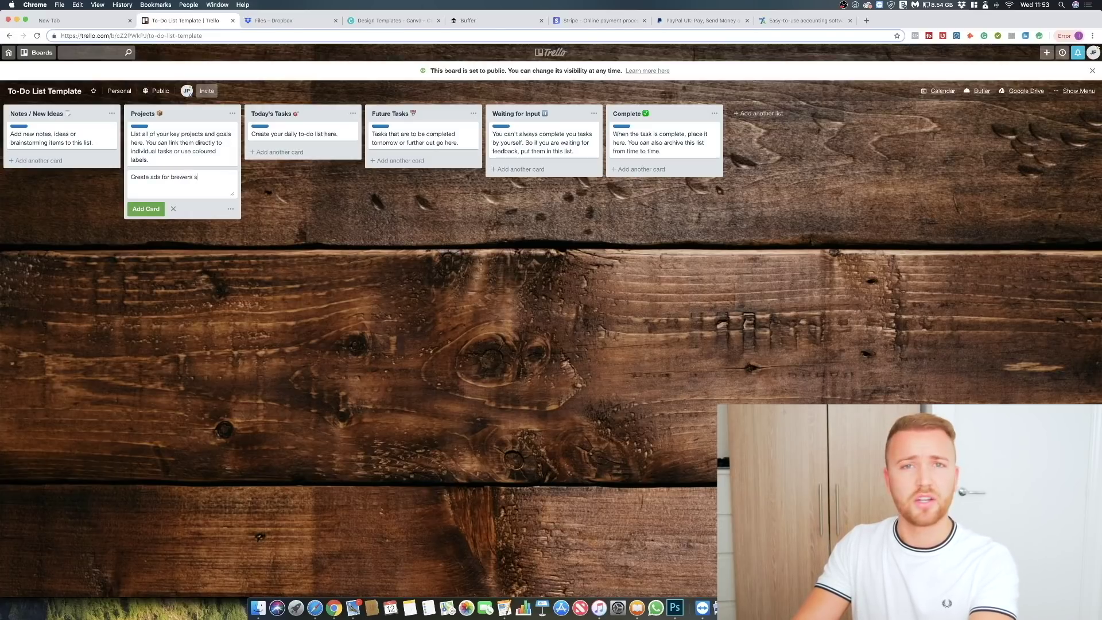
pyautogui.write('teakho')
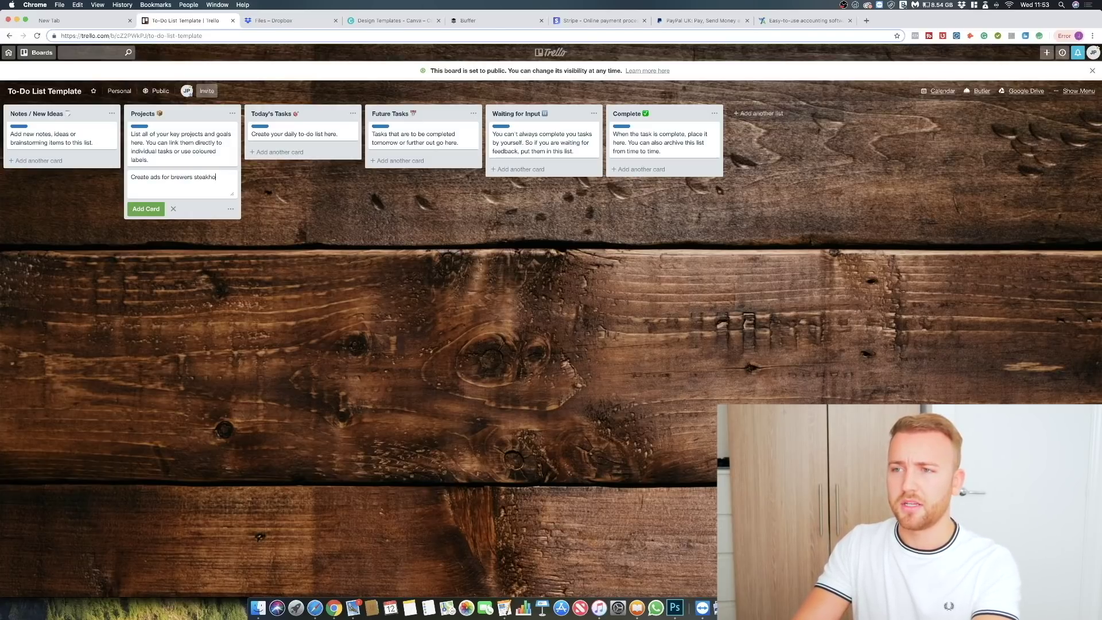
pyautogui.write('use')
pyautogui.press('Return')
# Assign the green label to the "Create ads for brewers steakhouse" card and return to the board
pyautogui.click(152, 179)
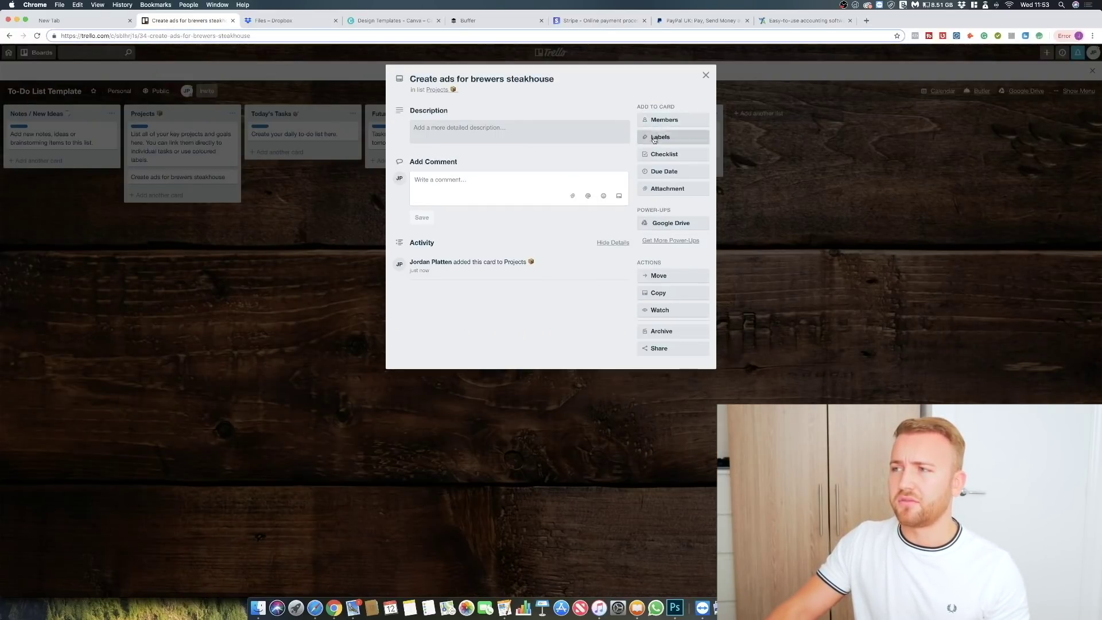
pyautogui.click(660, 136)
pyautogui.click(688, 196)
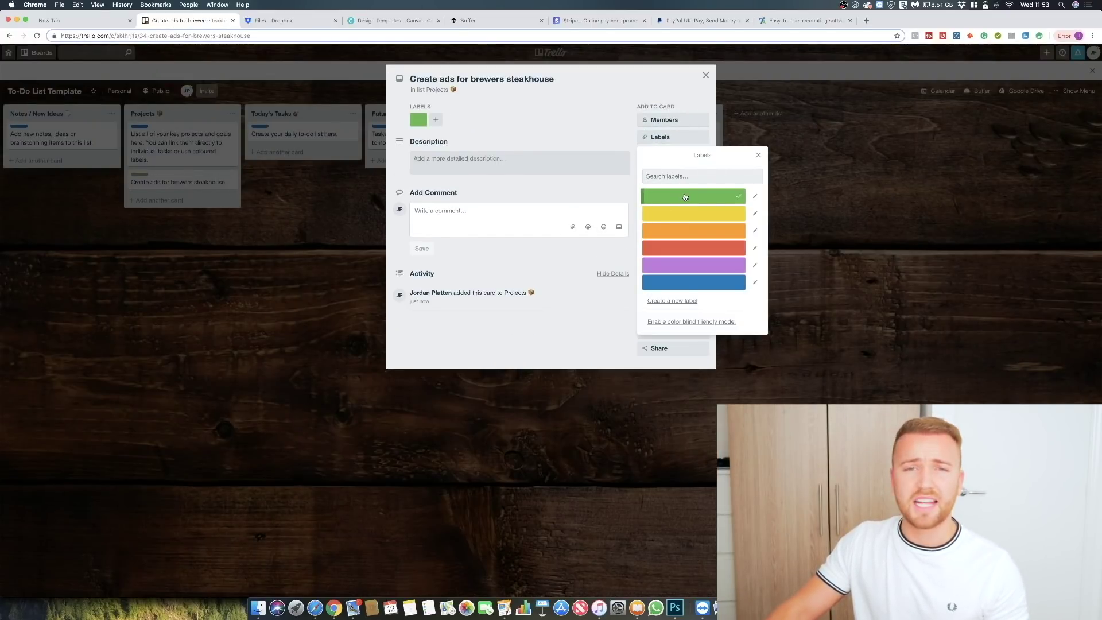
pyautogui.click(393, 301)
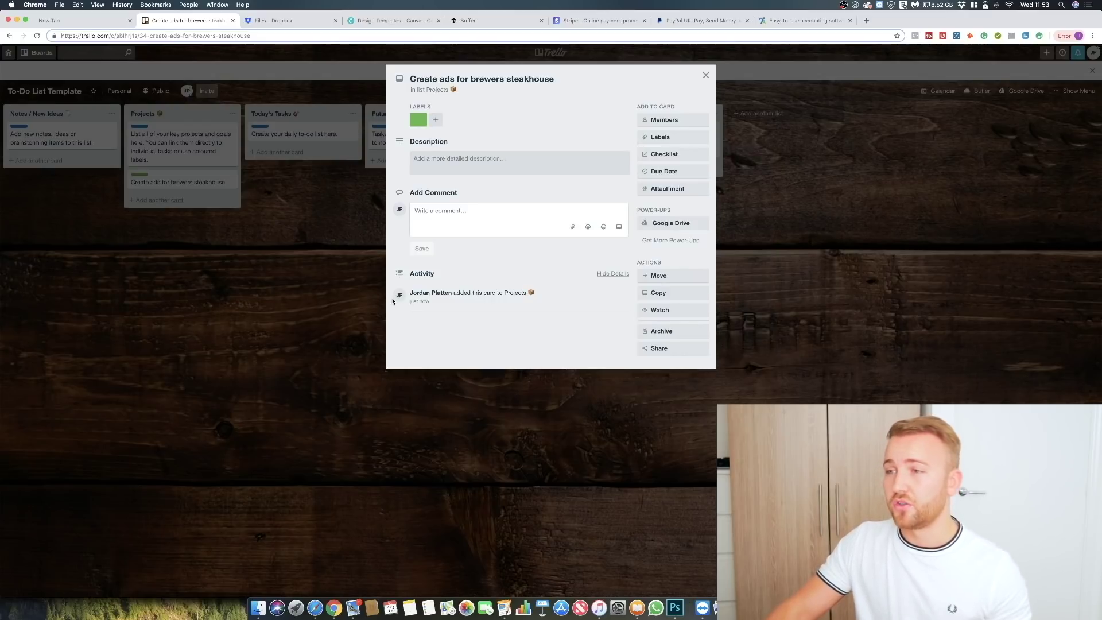
pyautogui.click(343, 303)
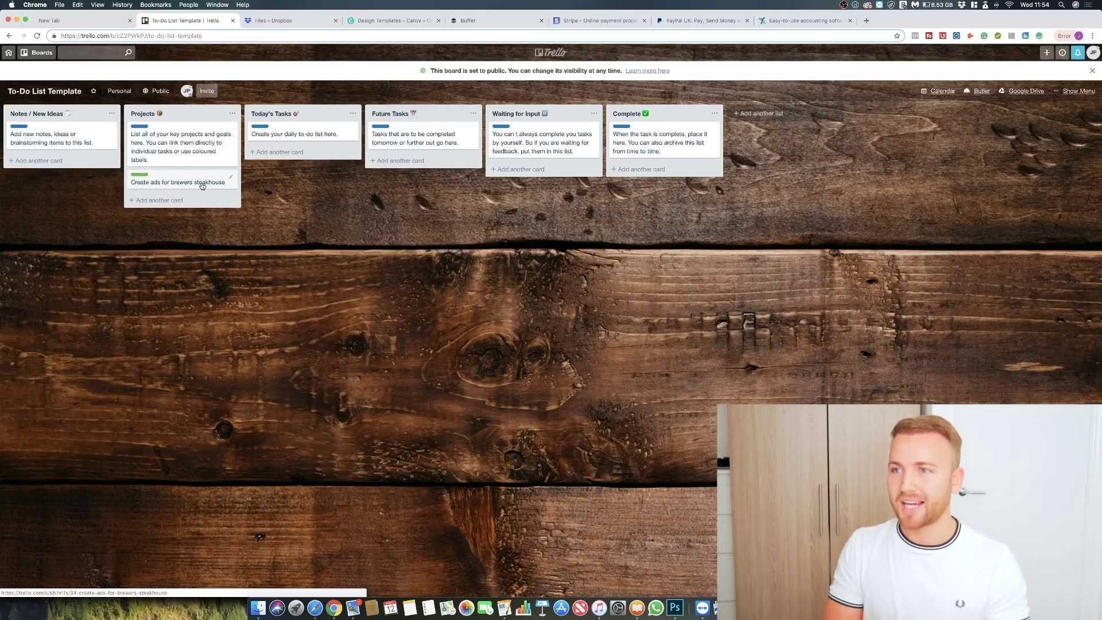
# Switch to Dropbox and view the personal and shared folders
pyautogui.click(286, 19)
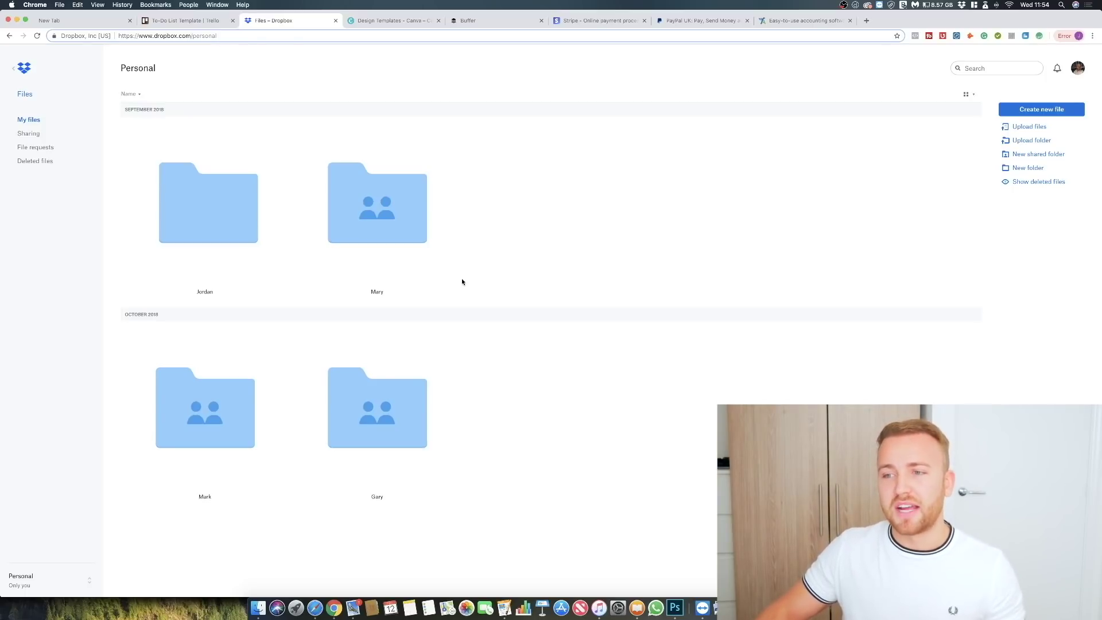
pyautogui.moveTo(457, 274)
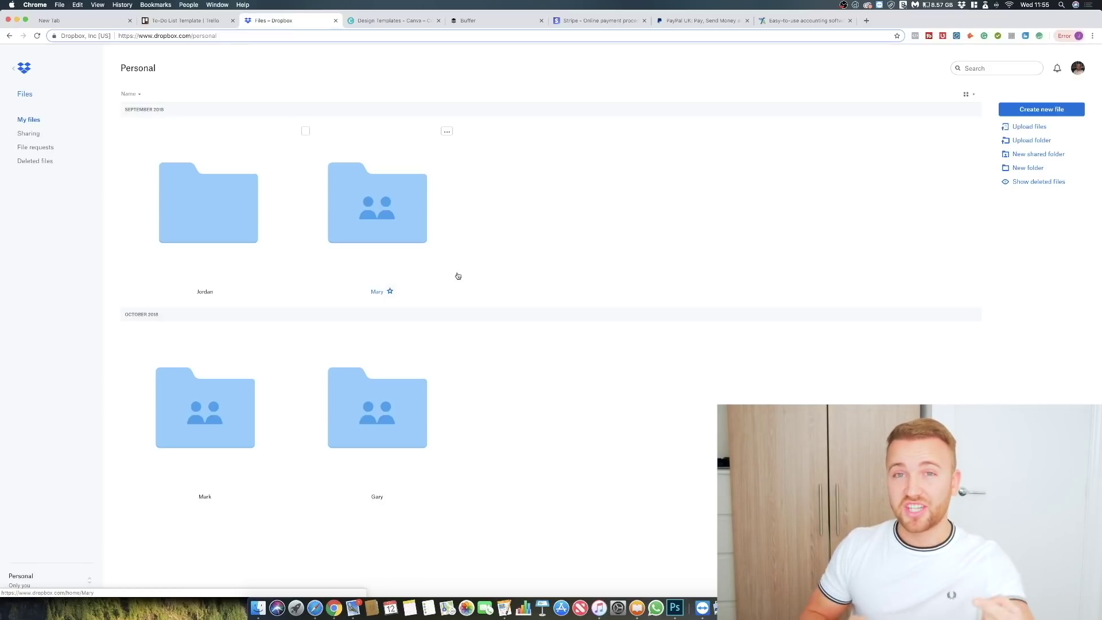
# Switch to Buffer and view the post queues of the Instagram and Facebook profiles
pyautogui.click(480, 23)
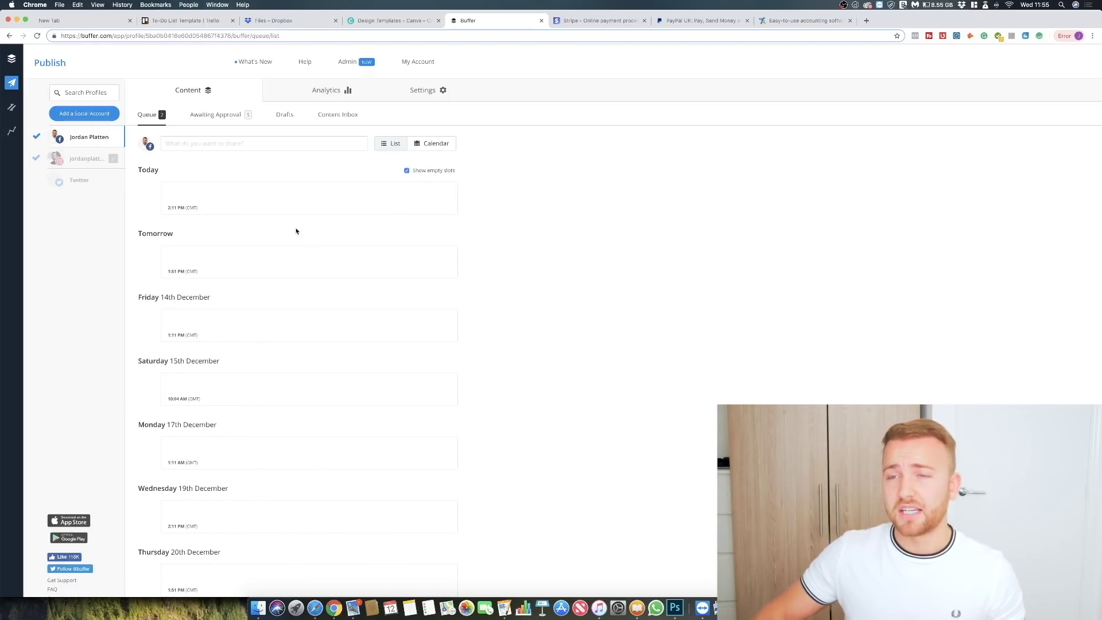
pyautogui.click(98, 159)
pyautogui.click(95, 137)
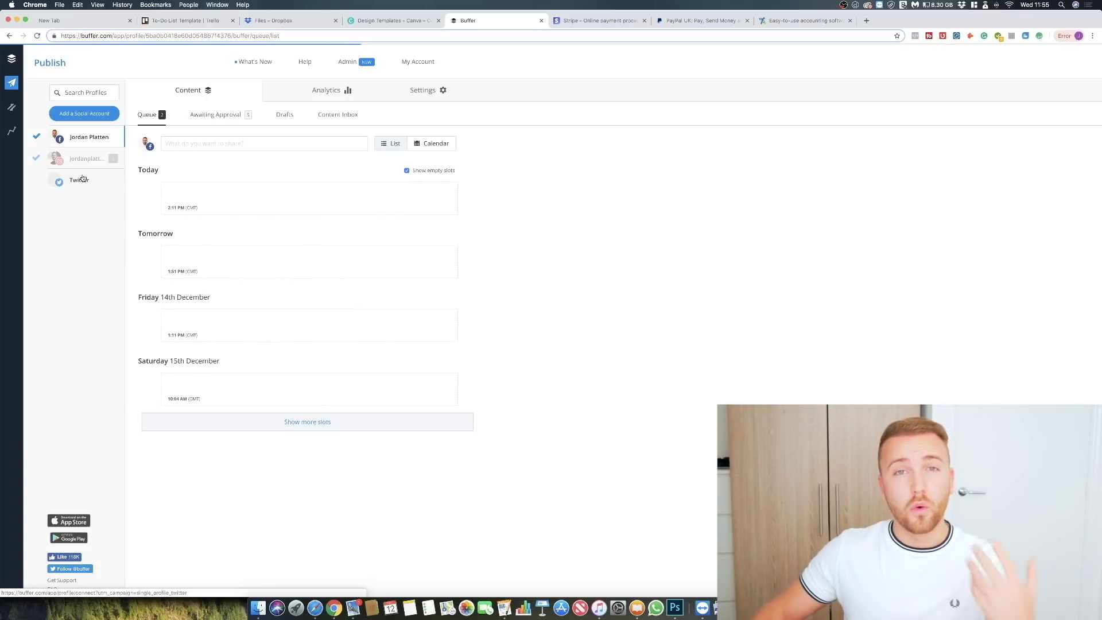
pyautogui.click(89, 159)
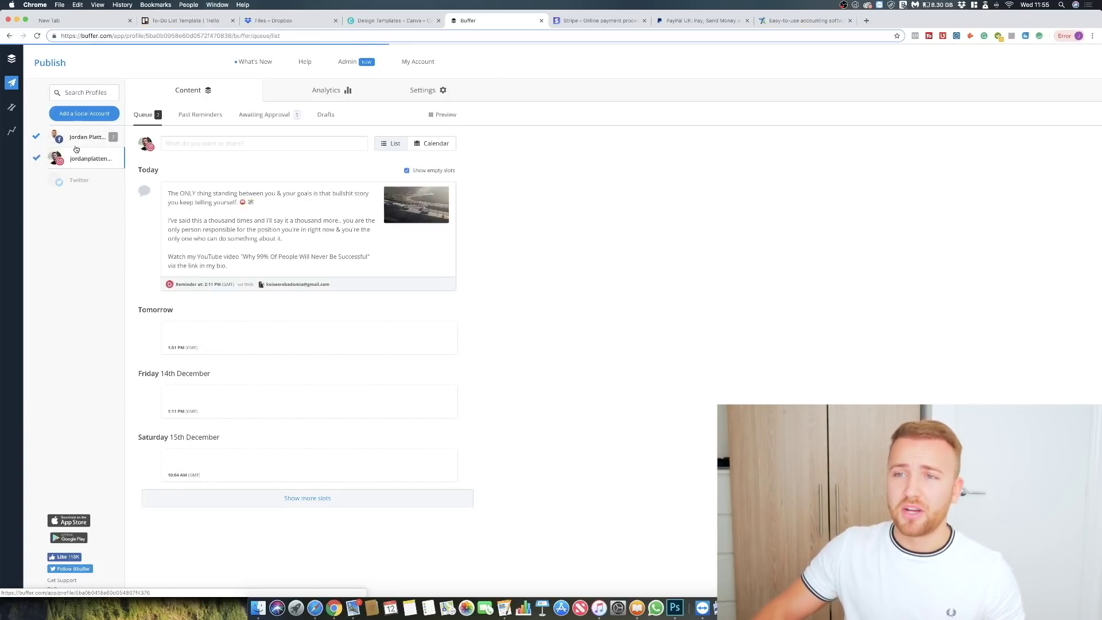
pyautogui.click(86, 139)
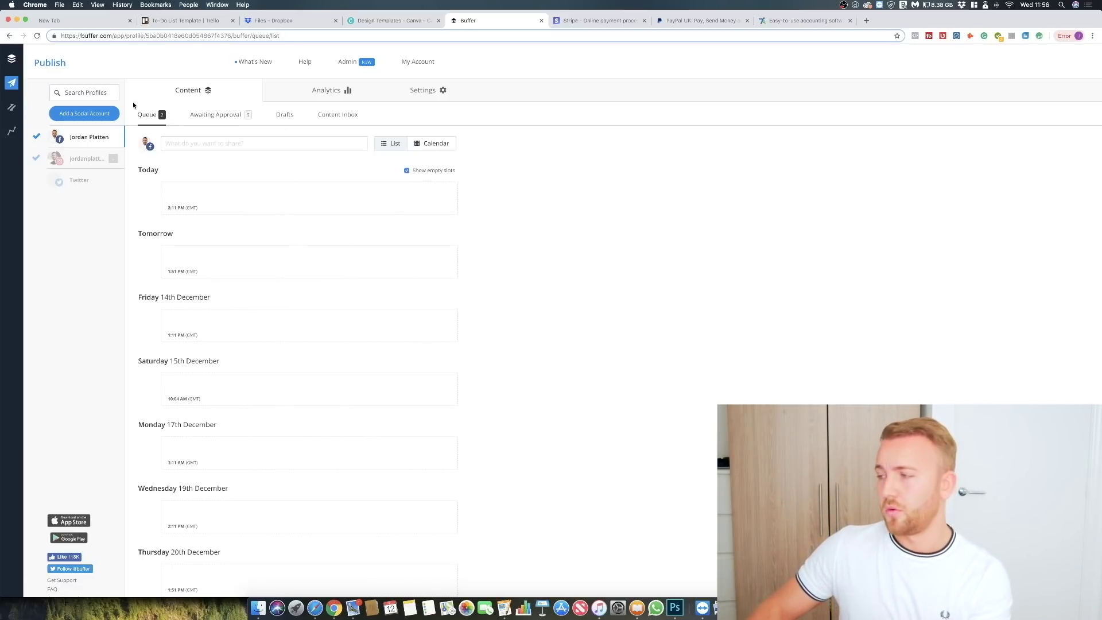
# Start a new post for the Facebook profile with the text "Hey guys!"
pyautogui.click(260, 143)
pyautogui.click(188, 160)
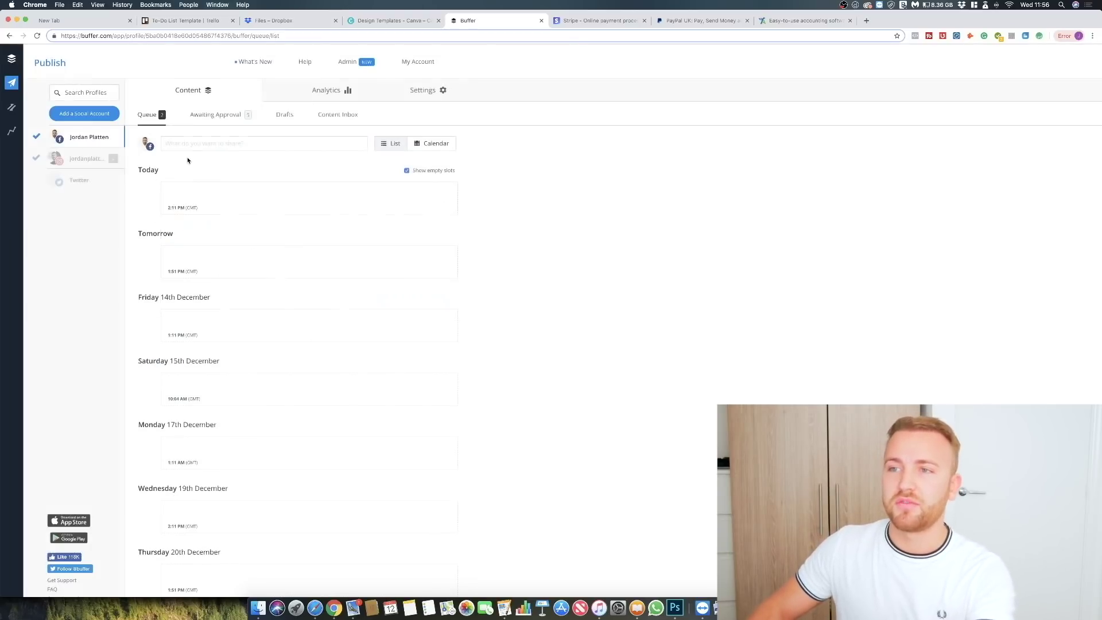
pyautogui.click(183, 144)
pyautogui.click(182, 144)
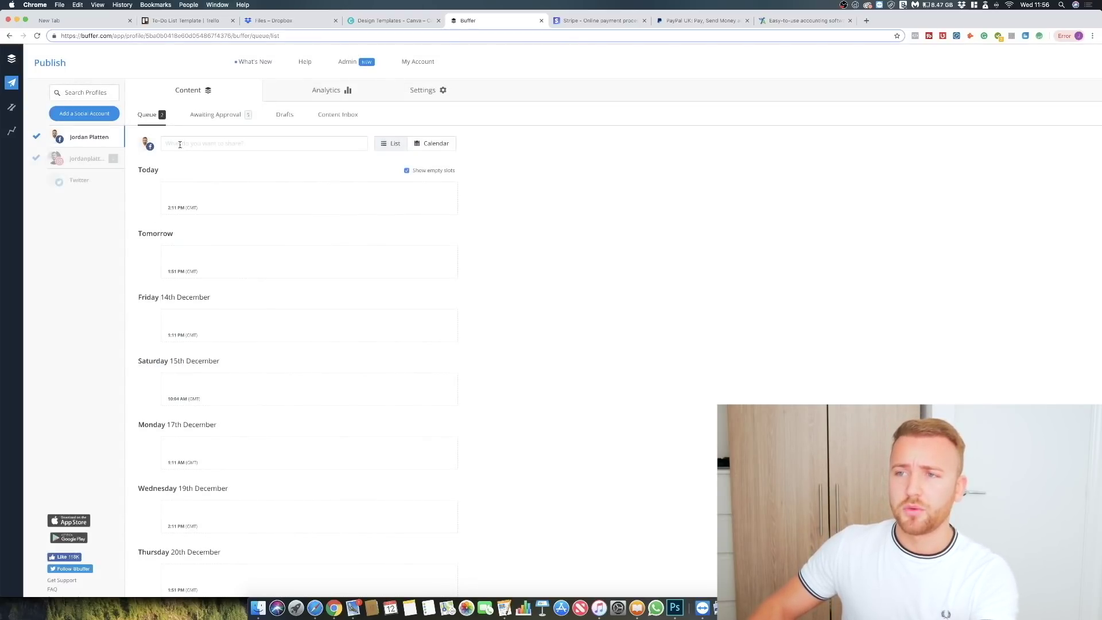
pyautogui.click(183, 145)
pyautogui.write('Hey guys!')
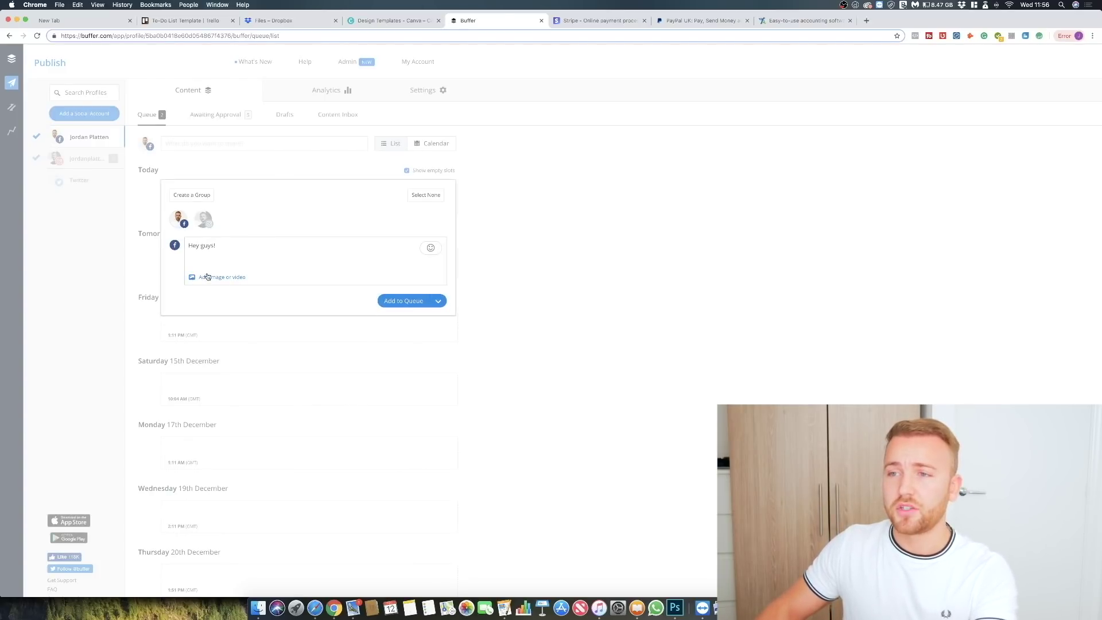
# Include the Instagram profile in the post and open the Facebook and Instagram versions in turn
pyautogui.click(203, 219)
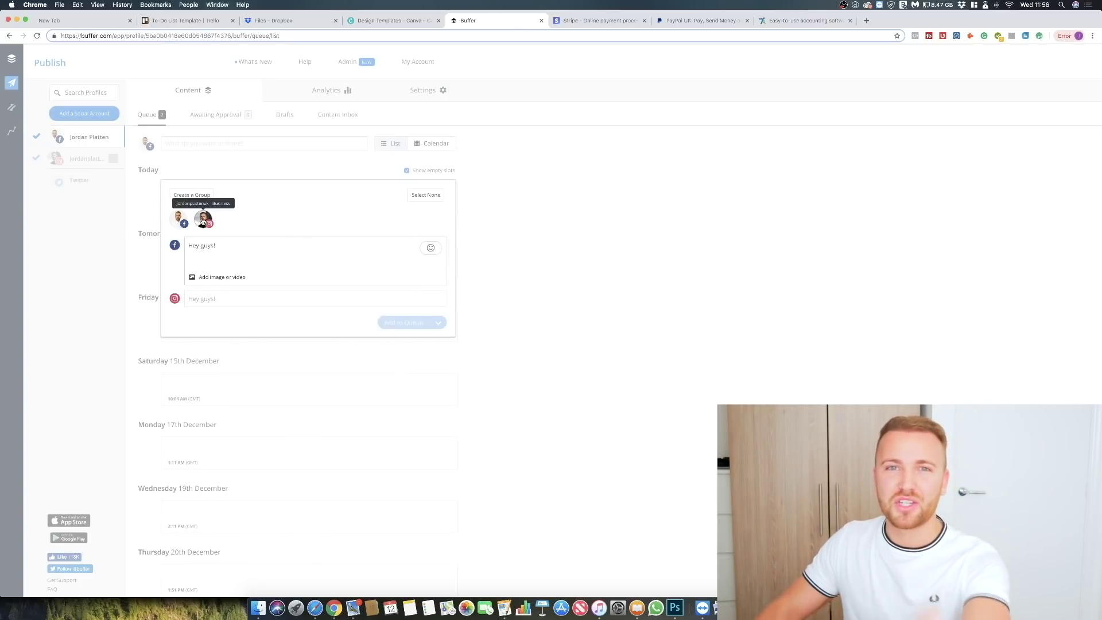
pyautogui.click(377, 299)
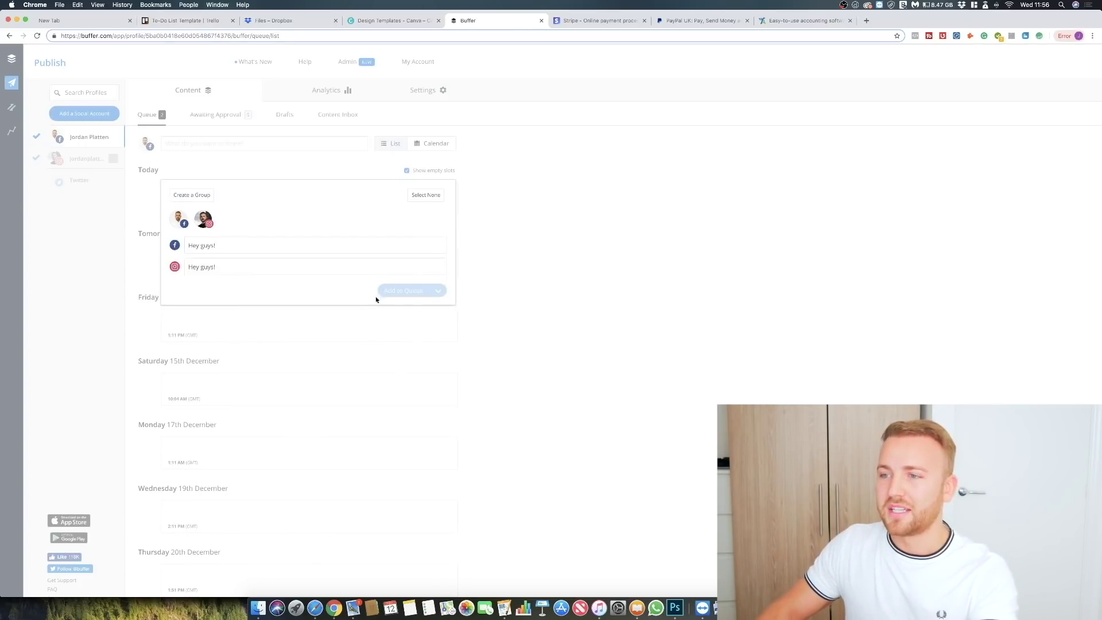
pyautogui.click(319, 251)
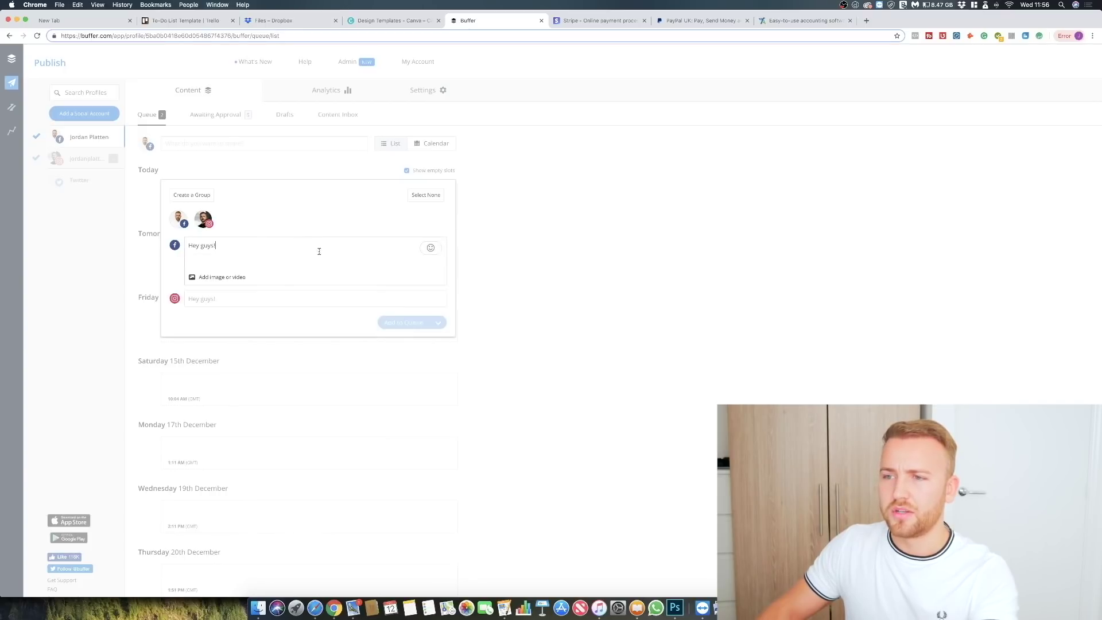
pyautogui.click(258, 299)
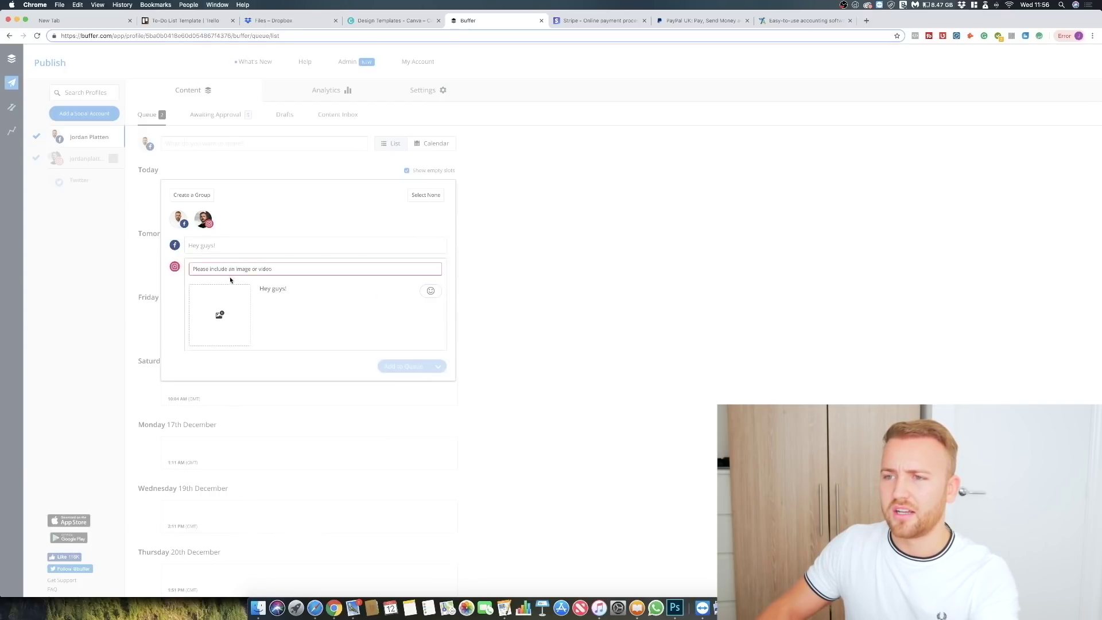
# Try to attach the 11.01.21 screenshot from the Desktop to the Instagram version, and reload the page
pyautogui.click(219, 314)
pyautogui.click(139, 78)
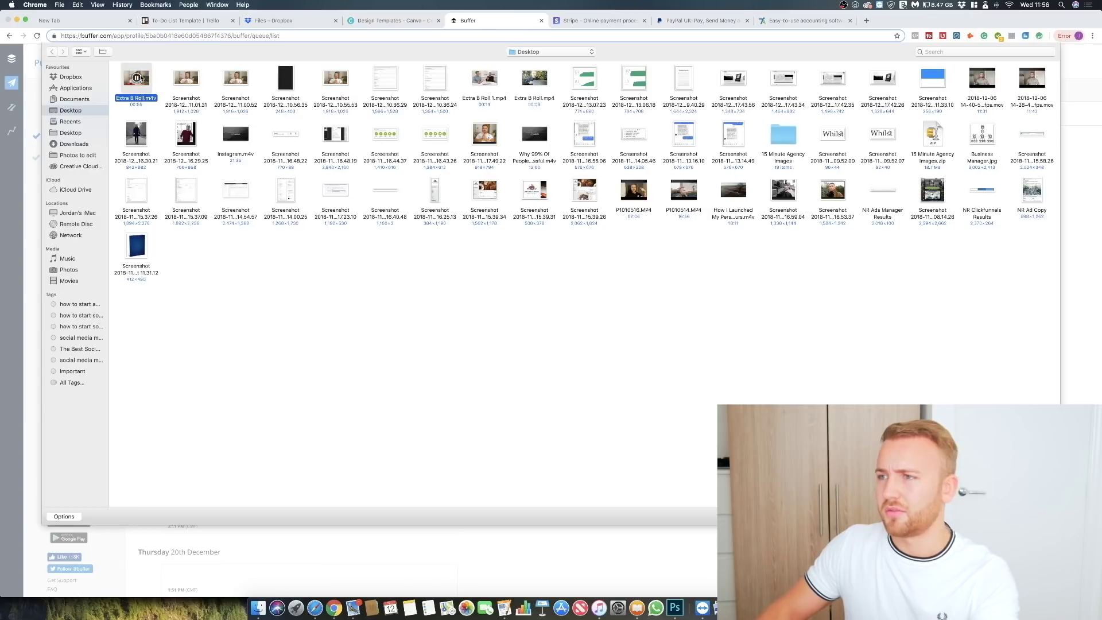
pyautogui.press('Right')
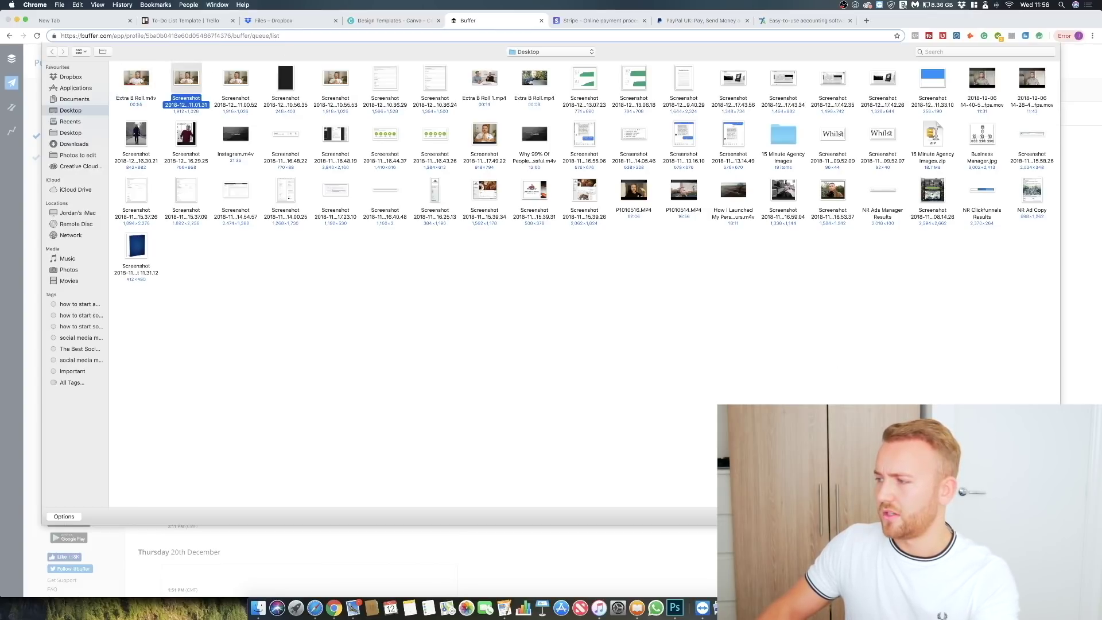
pyautogui.press('Return')
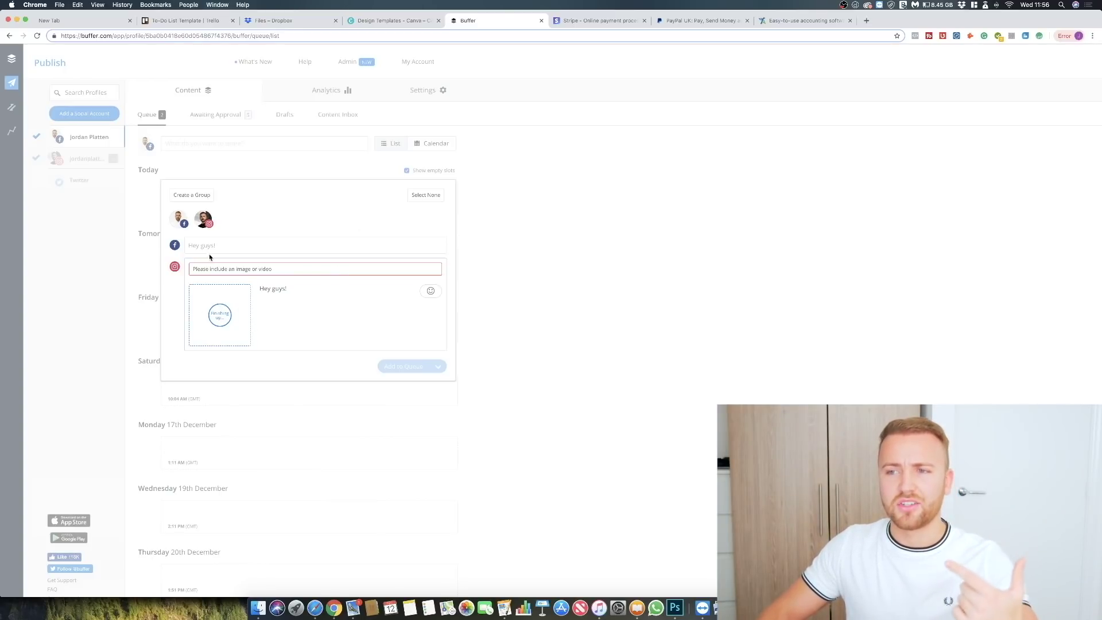
pyautogui.press('super+r')
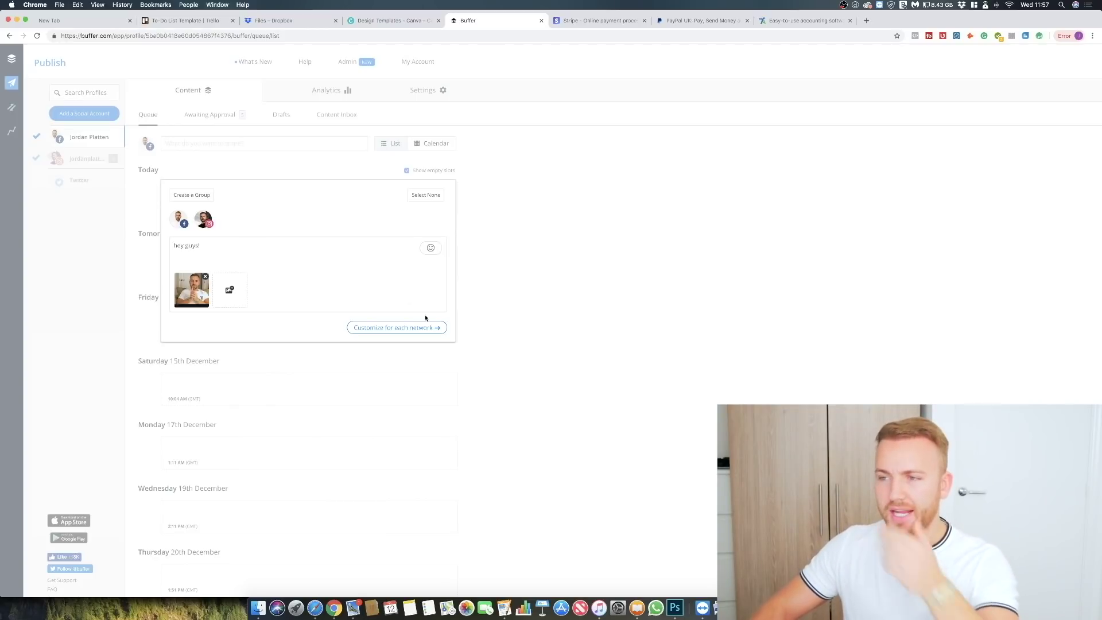
# Customize the "hey guys!" image post for each network and open its Facebook and Instagram versions
pyautogui.click(435, 329)
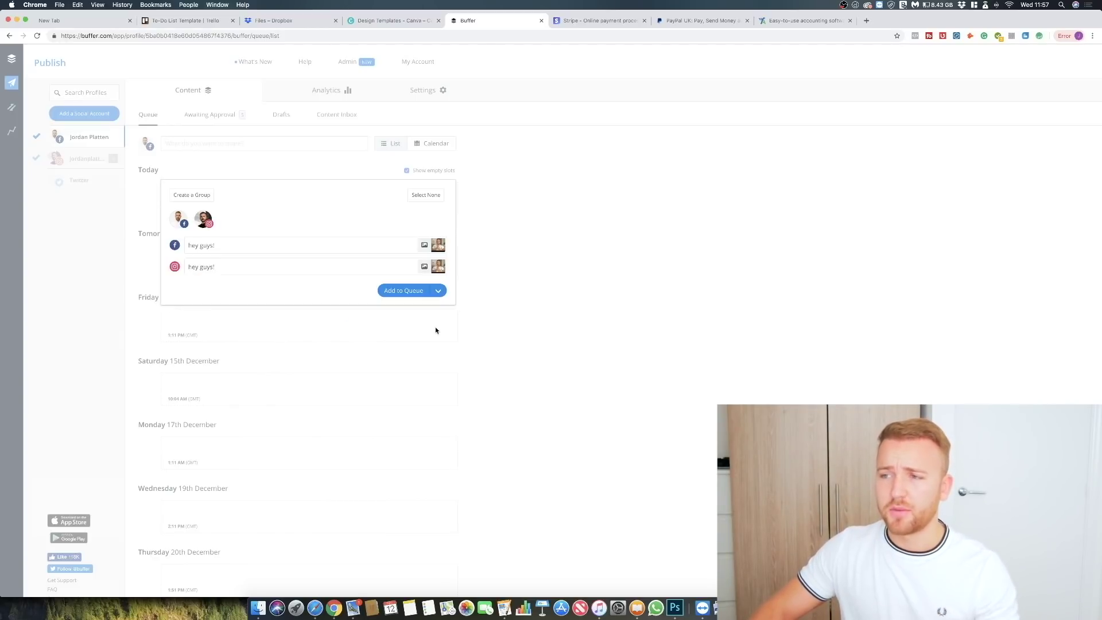
pyautogui.click(270, 252)
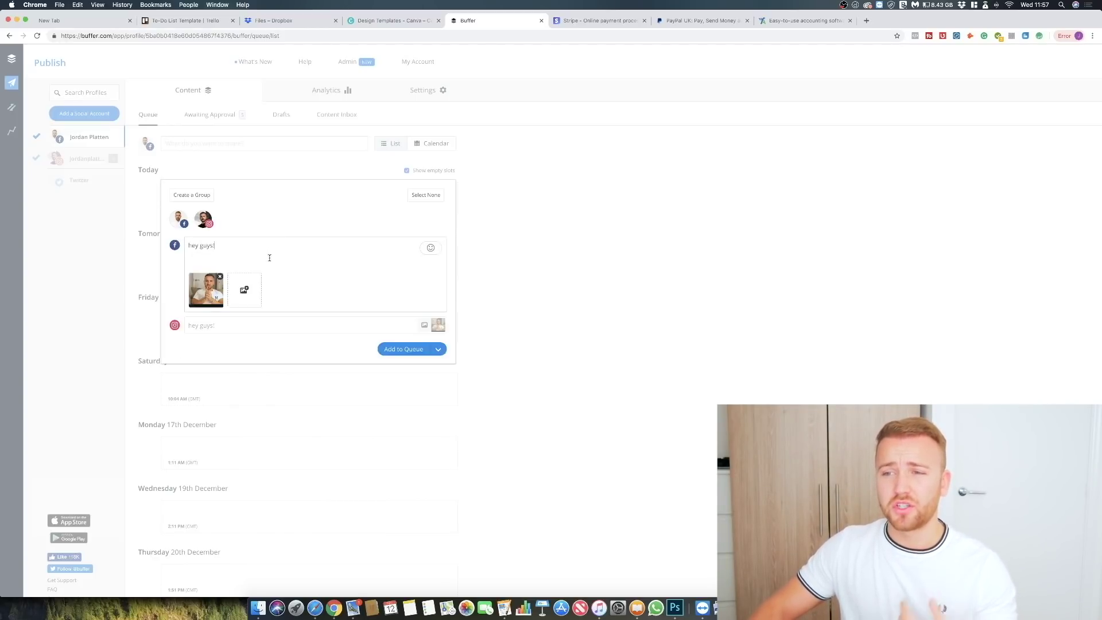
pyautogui.click(259, 325)
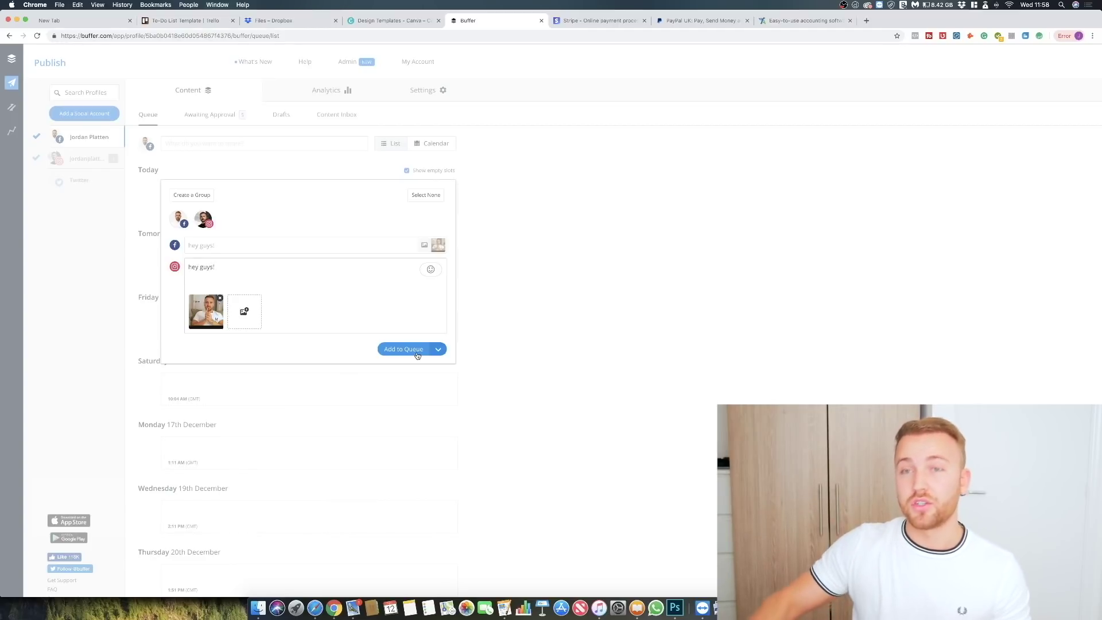
# Try to schedule the post for 13 December 2018, and close the scheduler and the post composer
pyautogui.click(437, 351)
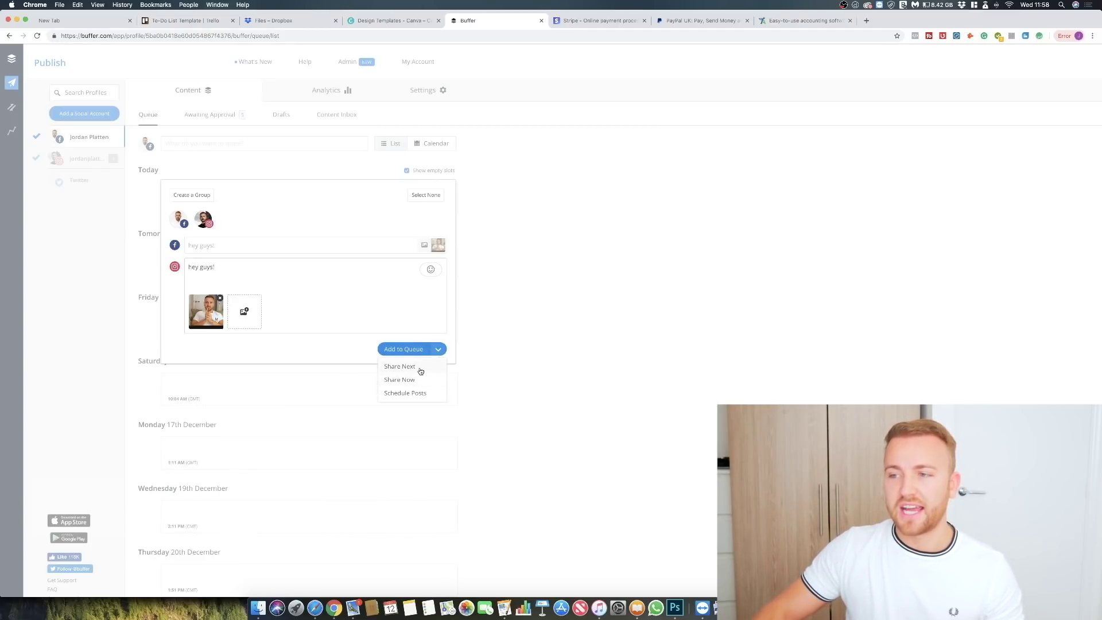
pyautogui.click(418, 395)
pyautogui.click(322, 307)
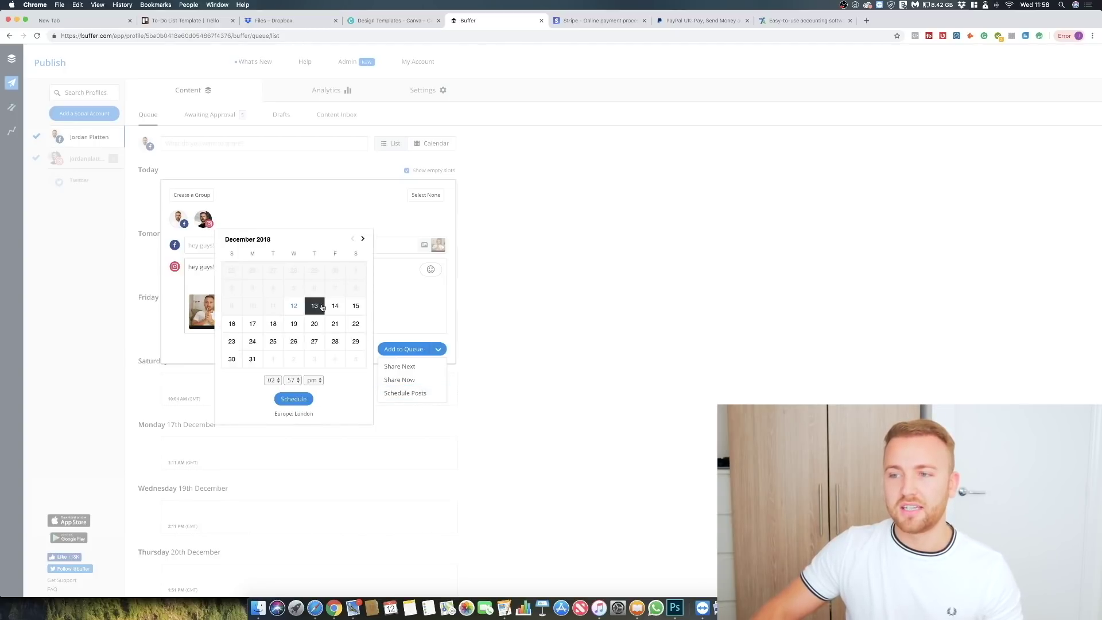
pyautogui.click(273, 380)
pyautogui.click(307, 400)
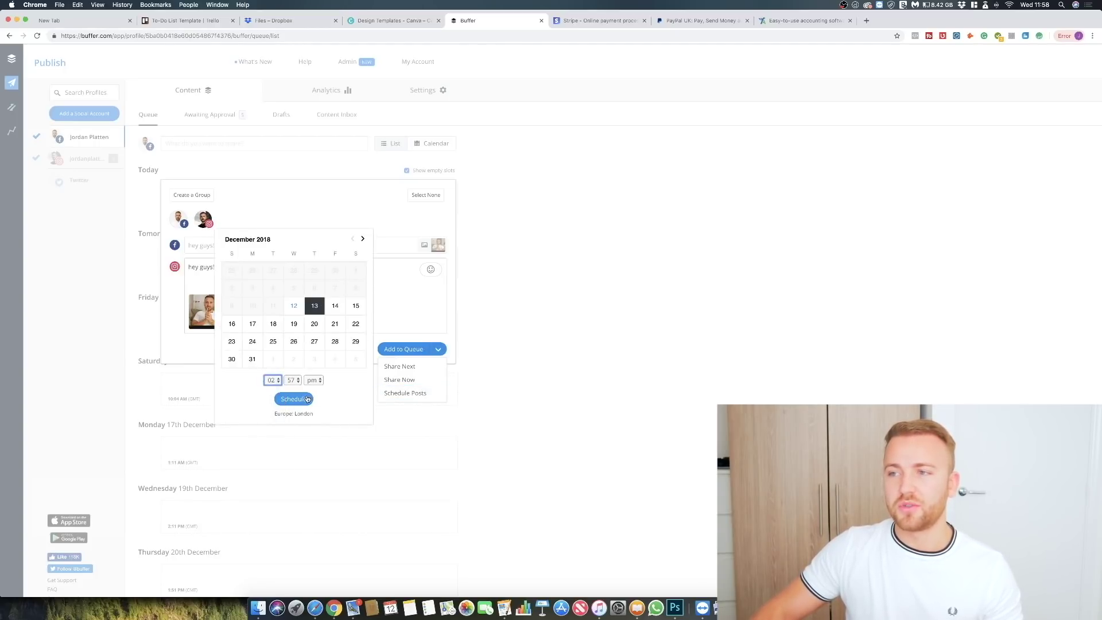
pyautogui.click(367, 198)
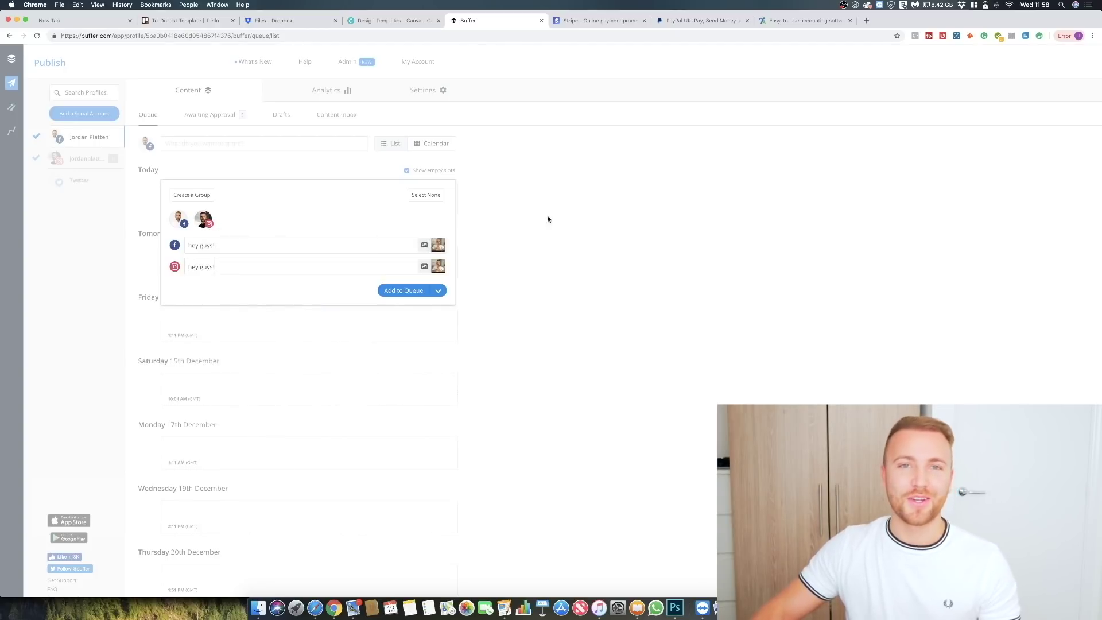
pyautogui.click(584, 235)
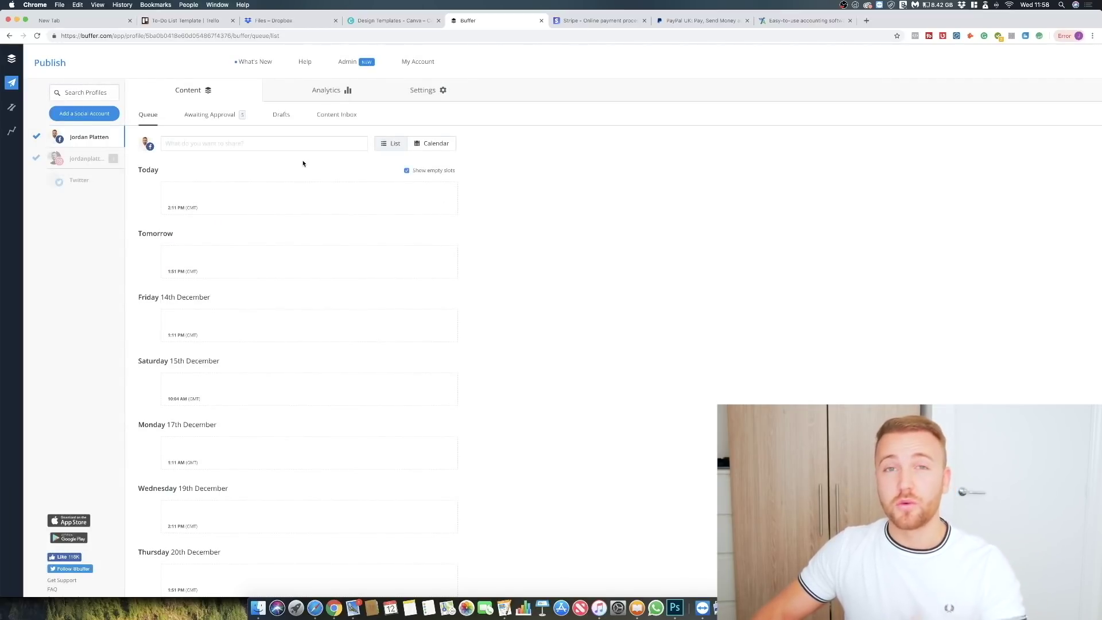
# Look through the Facebook profile's draft posts that are awaiting approval
pyautogui.click(198, 115)
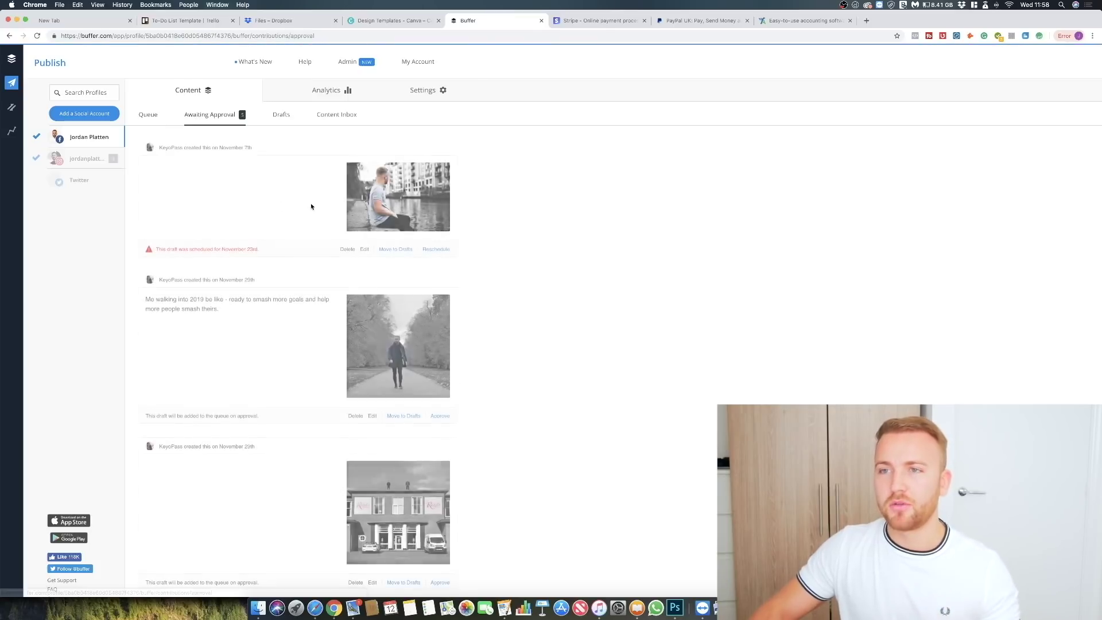
pyautogui.scroll(-2, 260, 252)
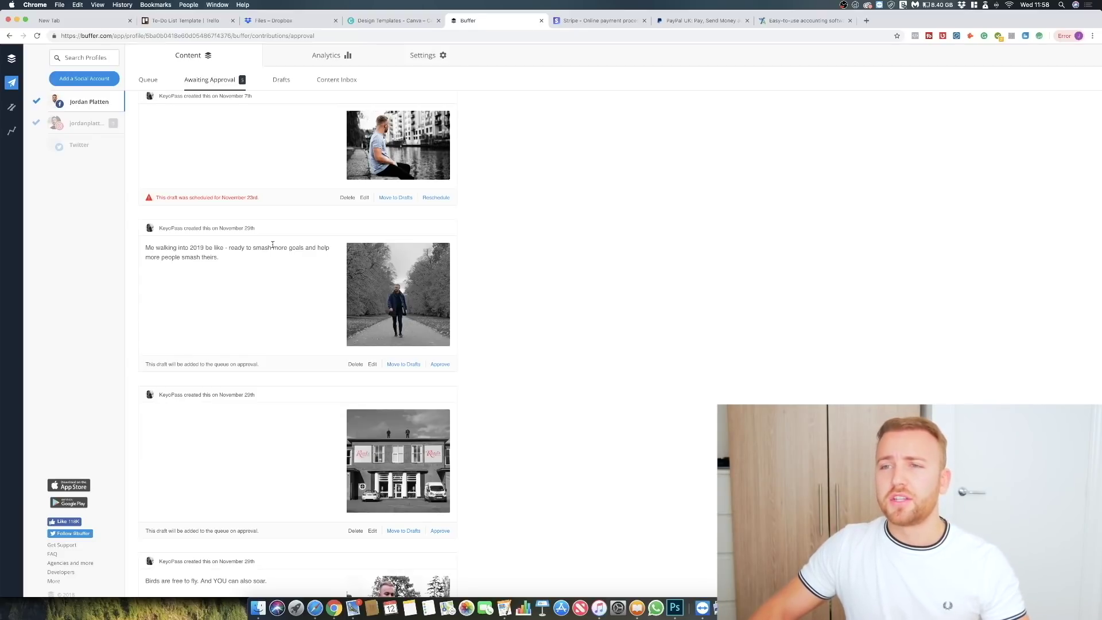
# Review the posts awaiting approval on the Facebook profile and check those of the Instagram profile
pyautogui.scroll(2, 443, 248)
pyautogui.scroll(-8, 444, 249)
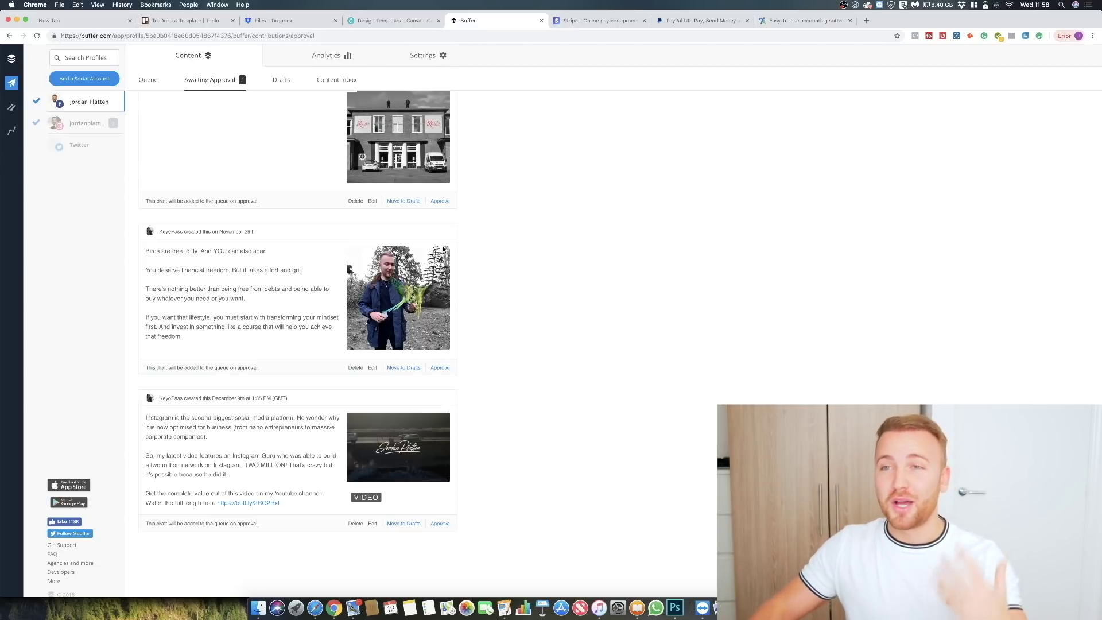
pyautogui.click(86, 122)
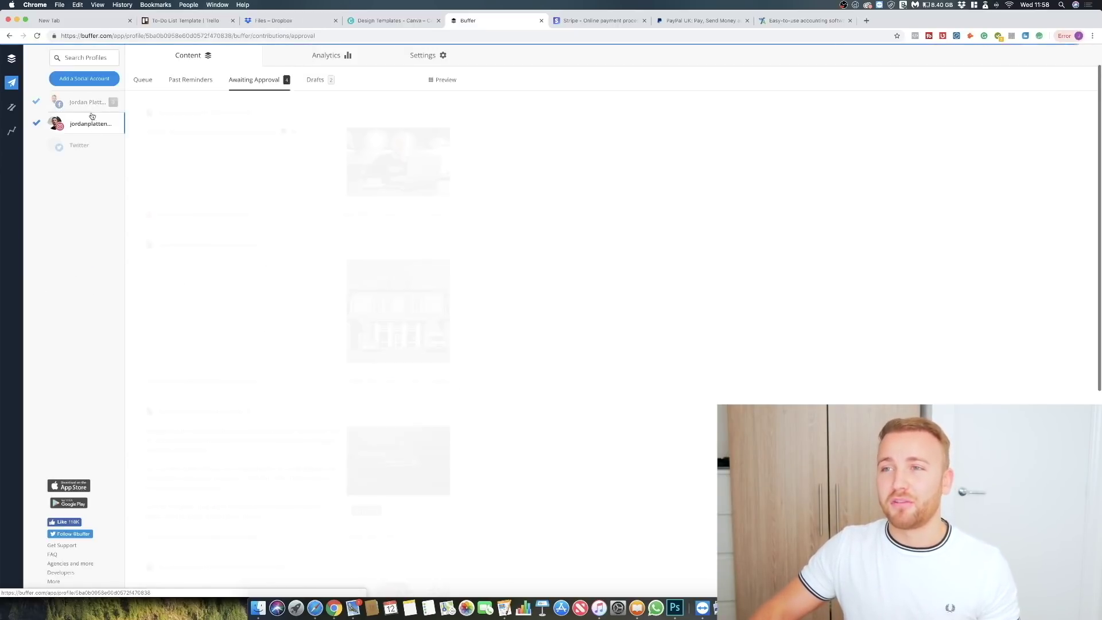
pyautogui.click(89, 105)
pyautogui.click(228, 81)
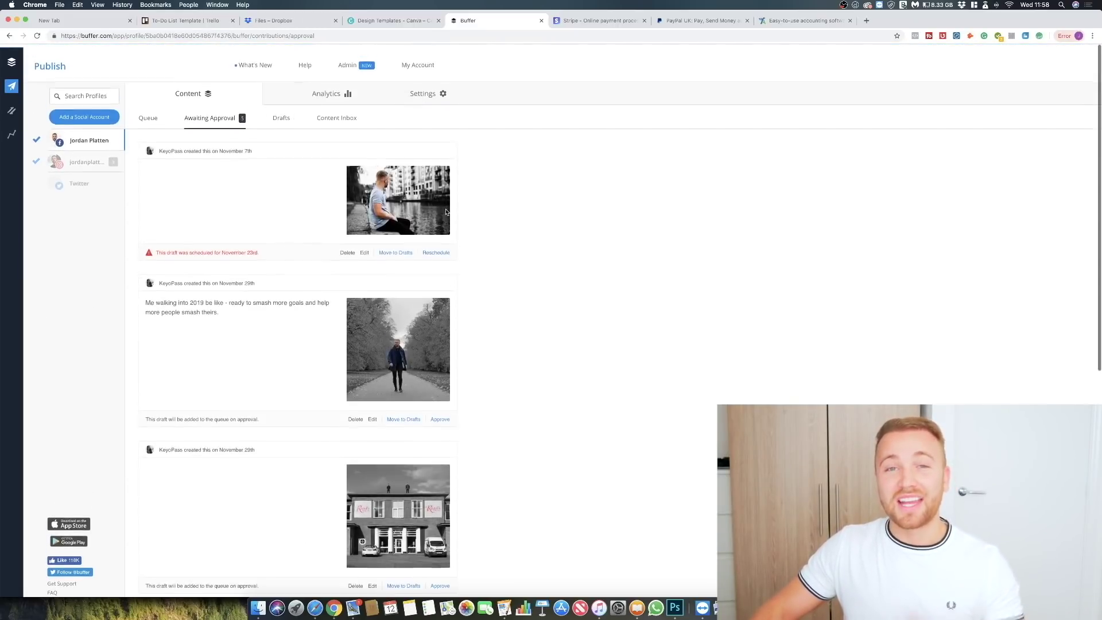
pyautogui.scroll(-6, 446, 212)
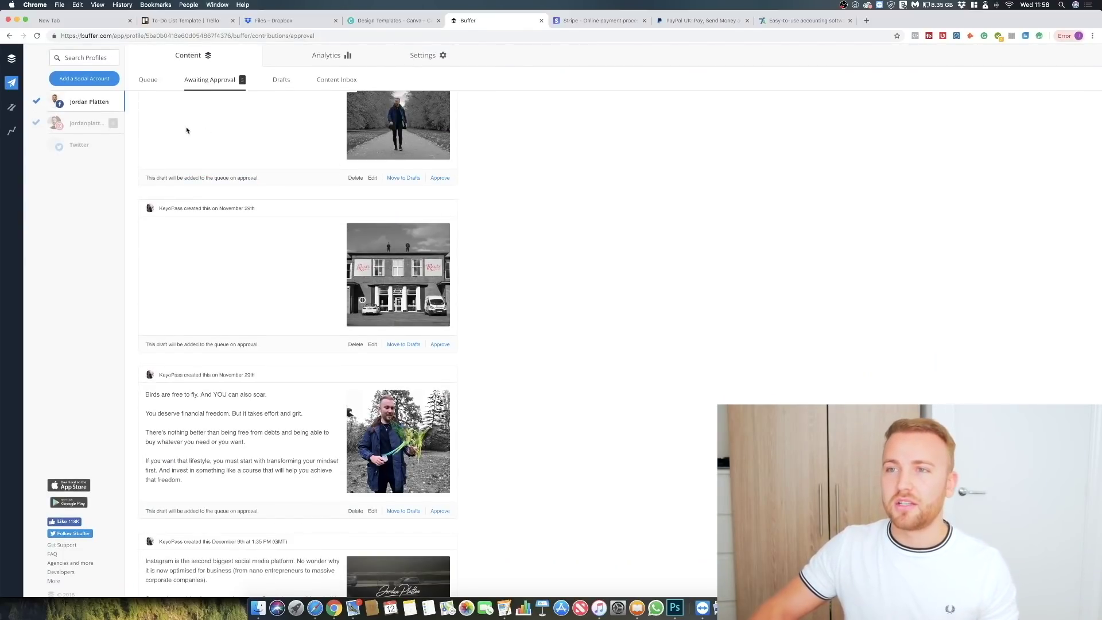
# Compare the Facebook profile's posting queue with its posts awaiting approval, finishing on the queue
pyautogui.click(151, 80)
pyautogui.click(236, 80)
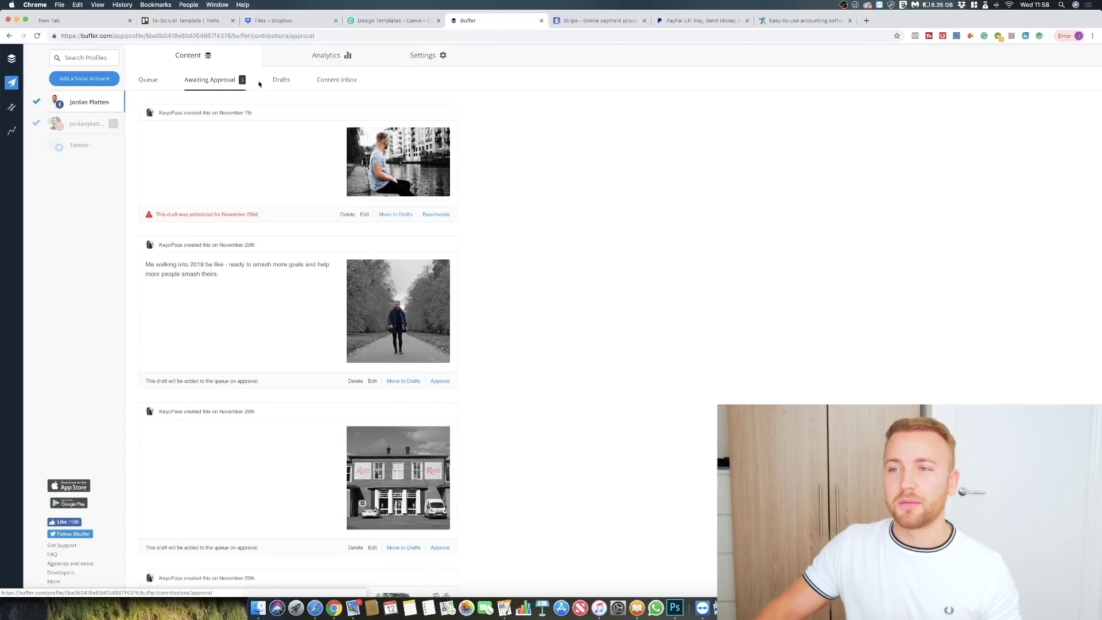
pyautogui.scroll(-10, 428, 204)
pyautogui.scroll(2, 412, 266)
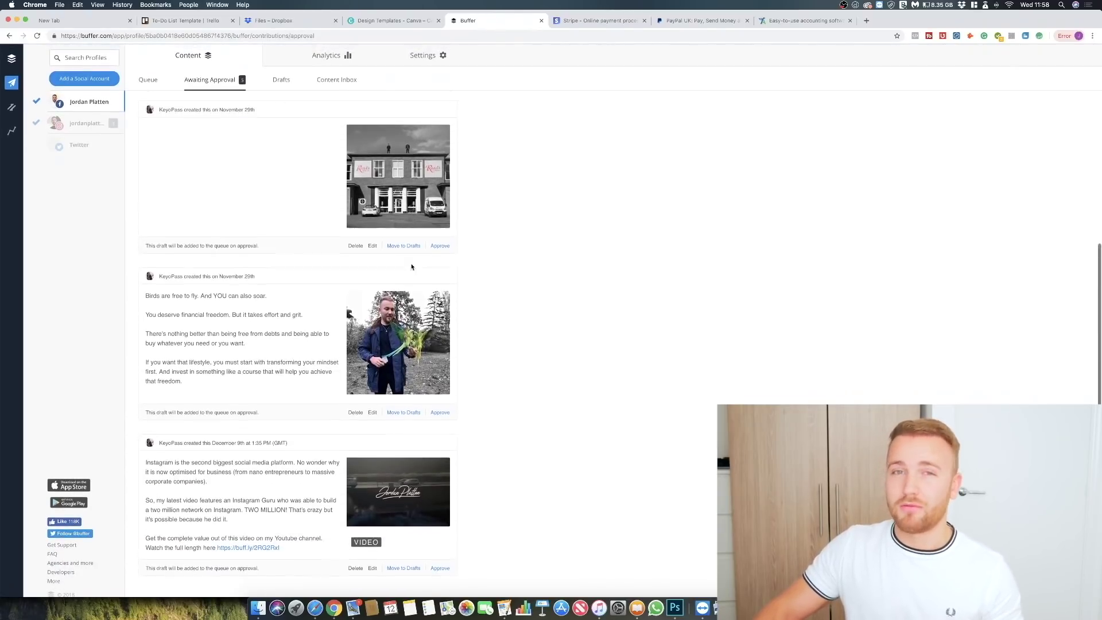
pyautogui.scroll(2, 411, 266)
pyautogui.scroll(-3, 411, 266)
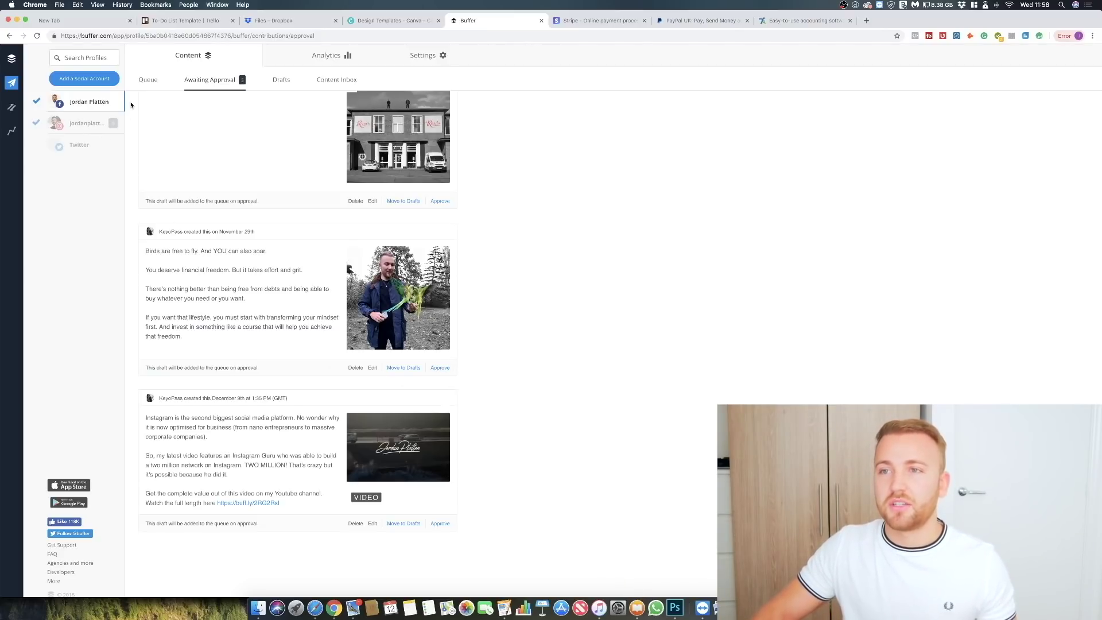
pyautogui.click(148, 79)
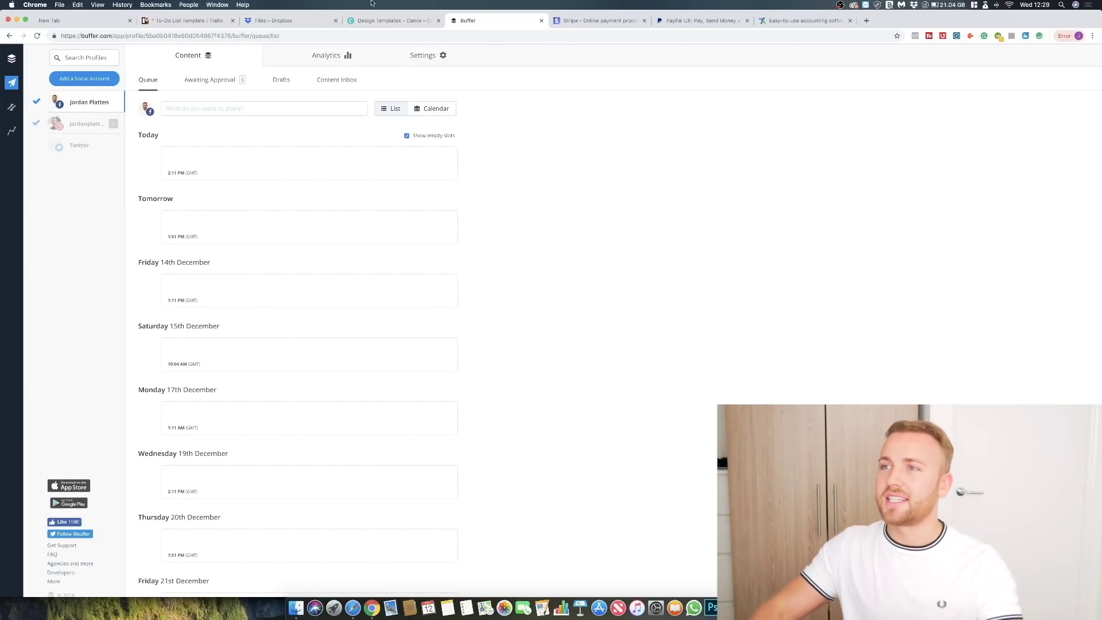
# Switch to Canva and look through the template categories and sample designs
pyautogui.click(390, 20)
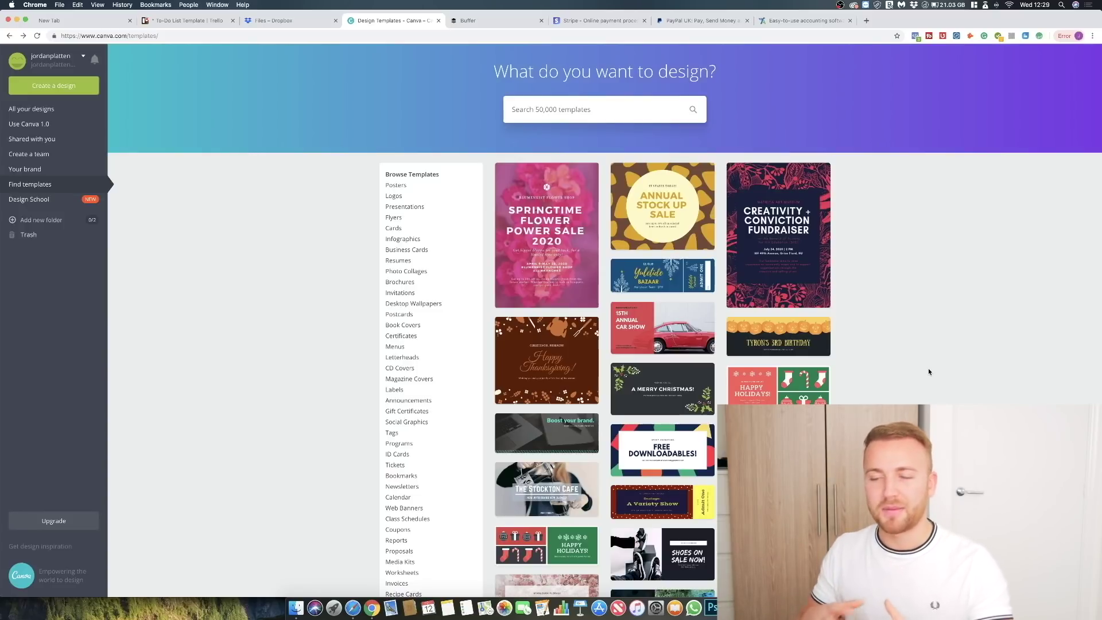
pyautogui.scroll(-3, 412, 252)
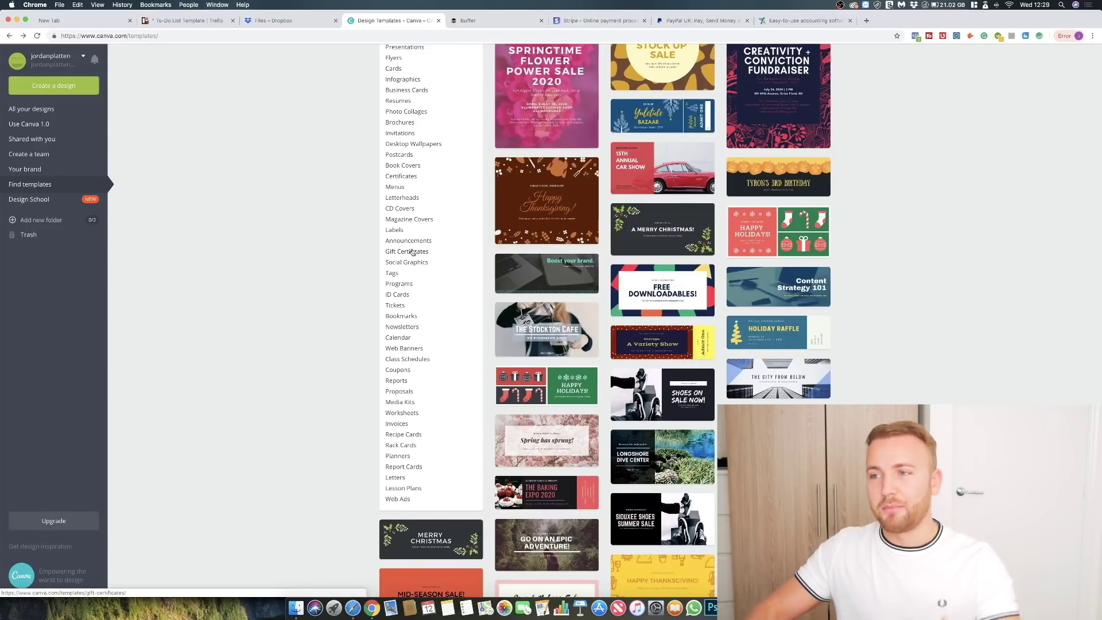
pyautogui.scroll(2, 412, 252)
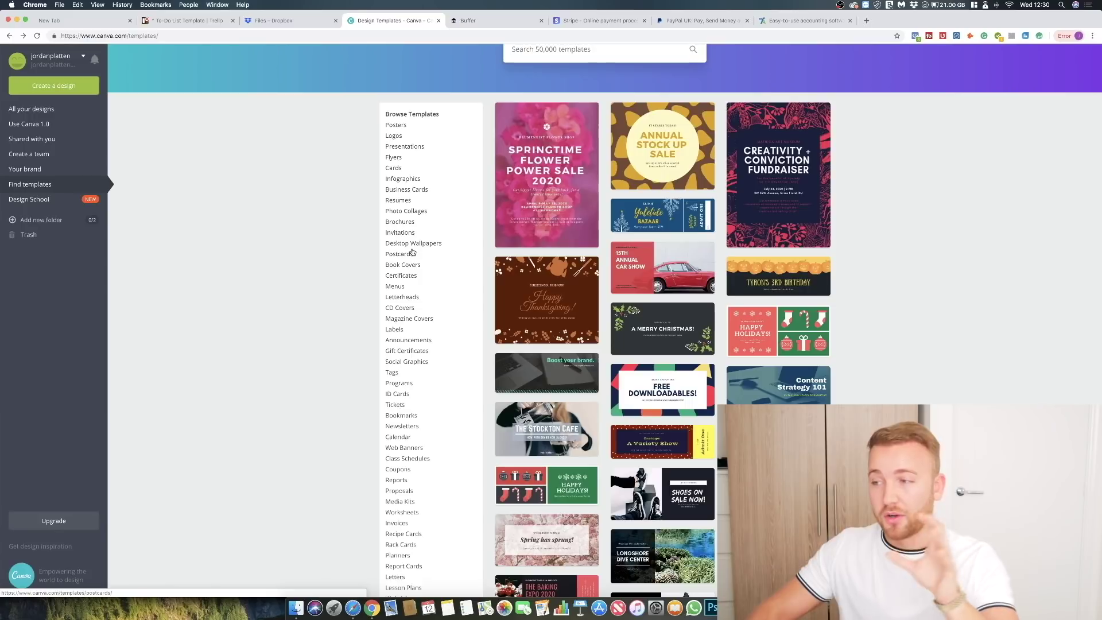
pyautogui.scroll(2, 470, 201)
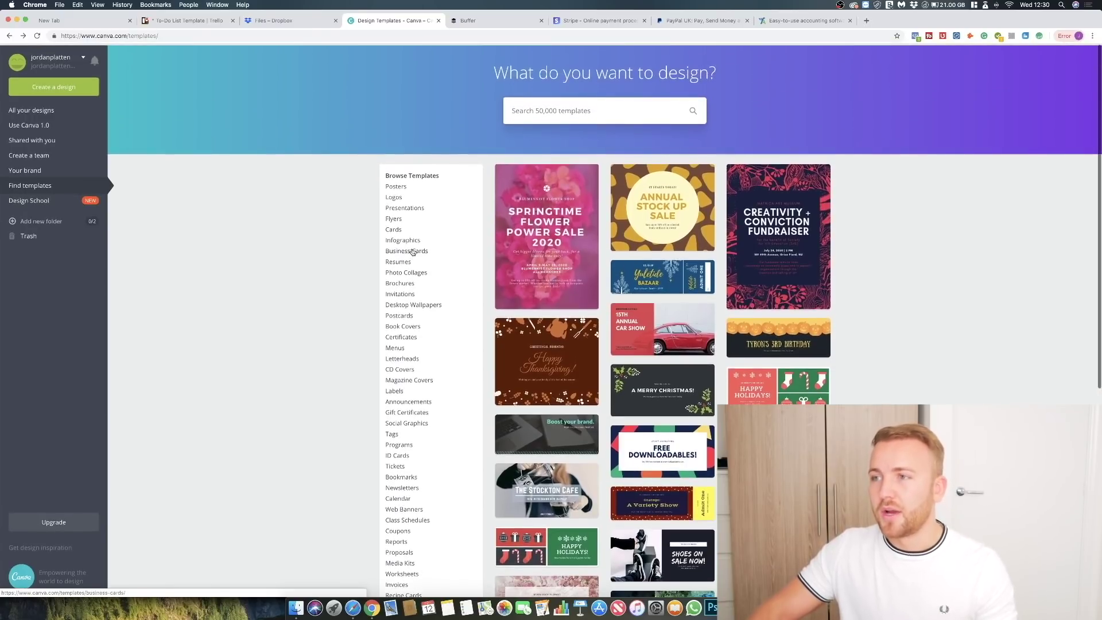
# Search the design templates for "facebook post" and look over the matching designs
pyautogui.click(518, 103)
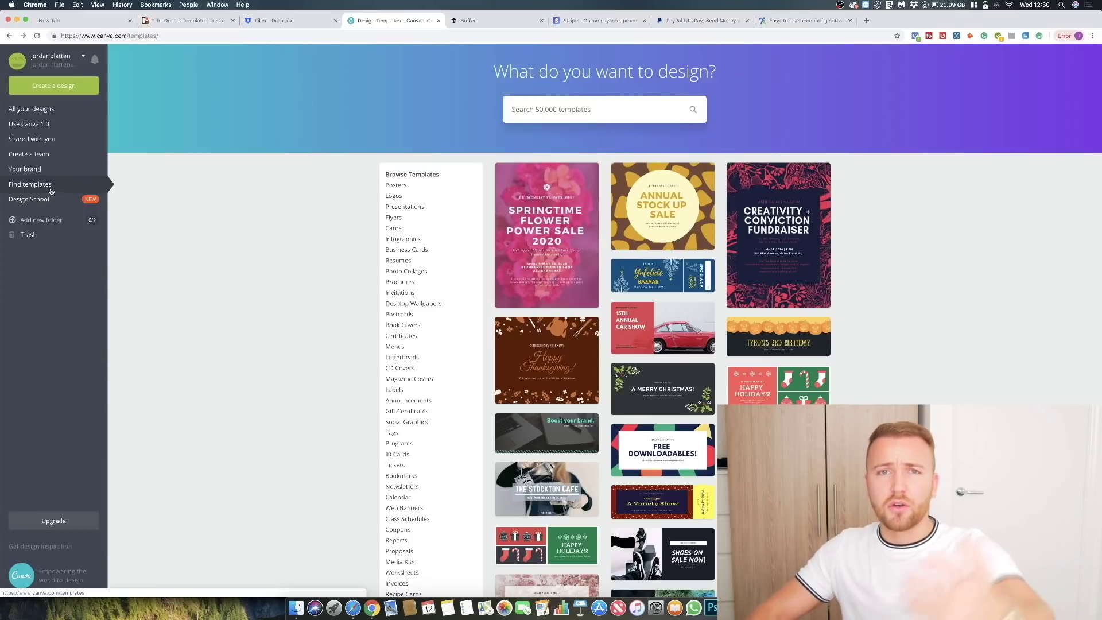
pyautogui.write('facebo')
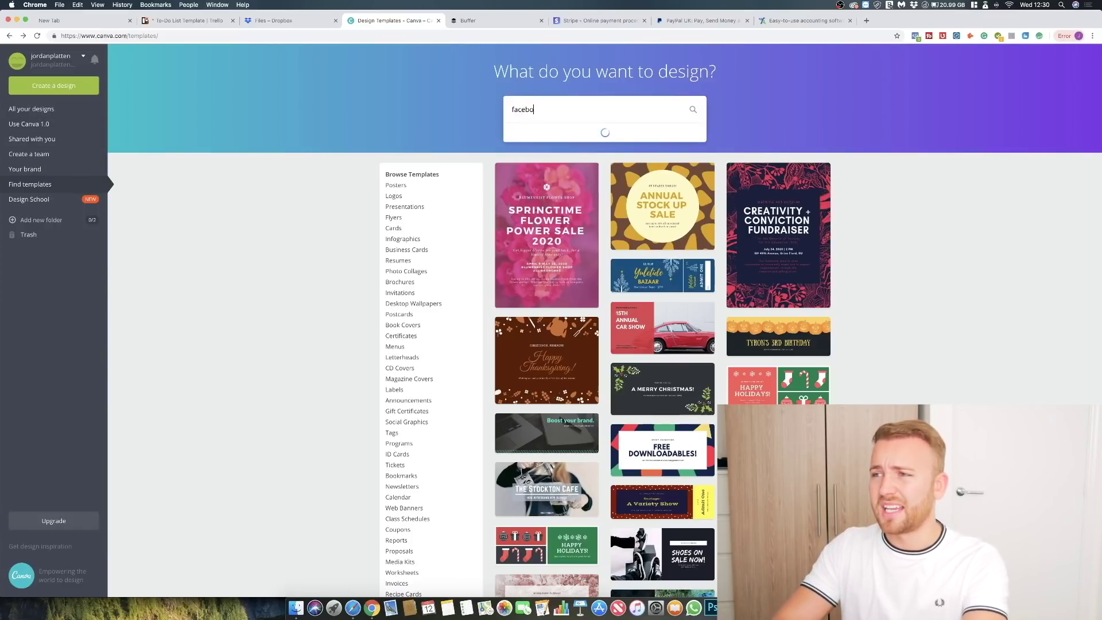
pyautogui.write('ok post')
pyautogui.press('Return')
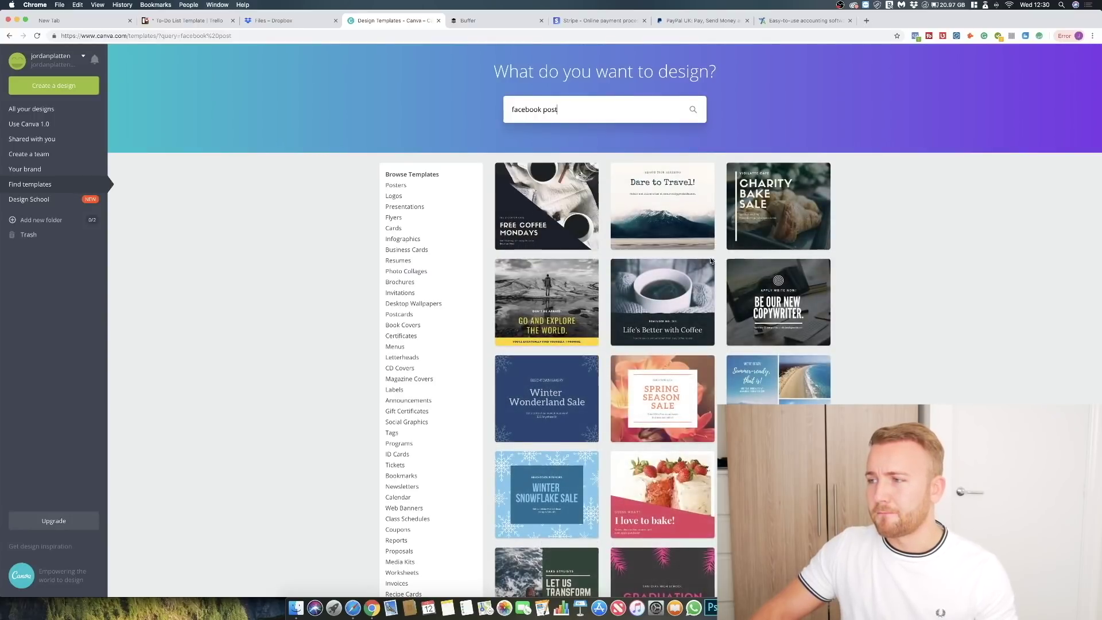
pyautogui.scroll(-3, 710, 260)
pyautogui.scroll(3, 711, 260)
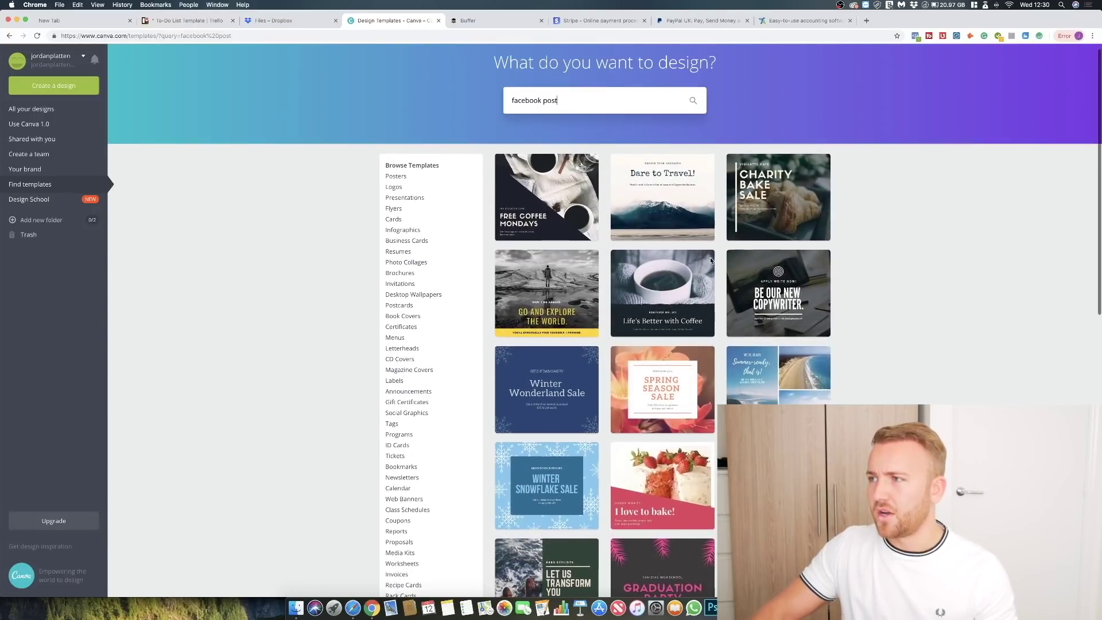
# Start a design from the Charity Bake Sale Facebook post template and dismiss the getting-started guide
pyautogui.click(794, 221)
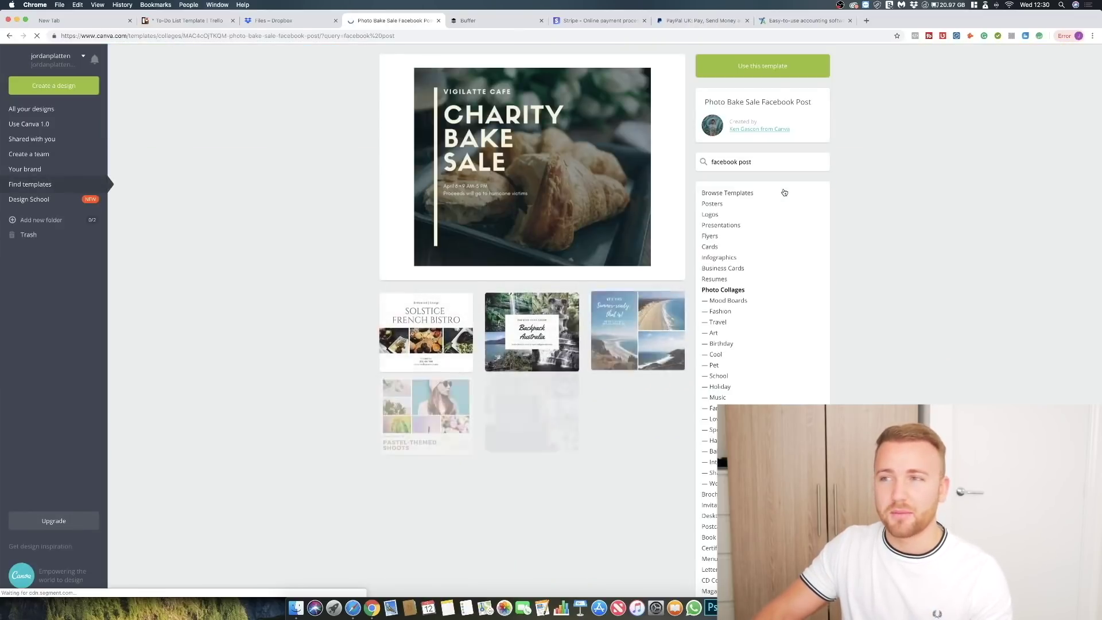
pyautogui.click(746, 66)
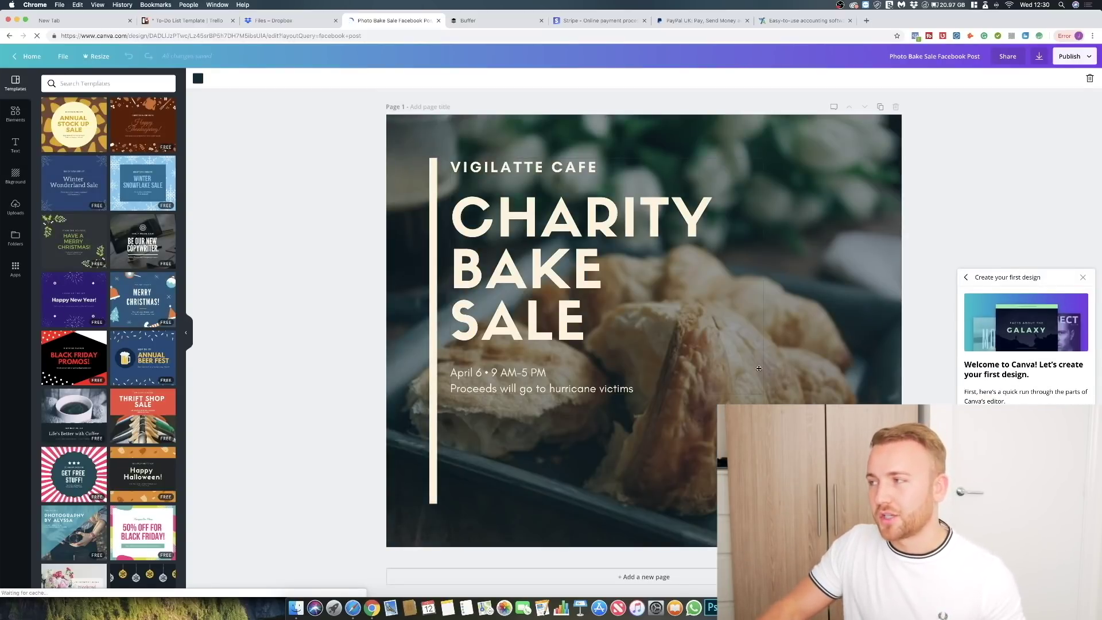
pyautogui.click(1083, 278)
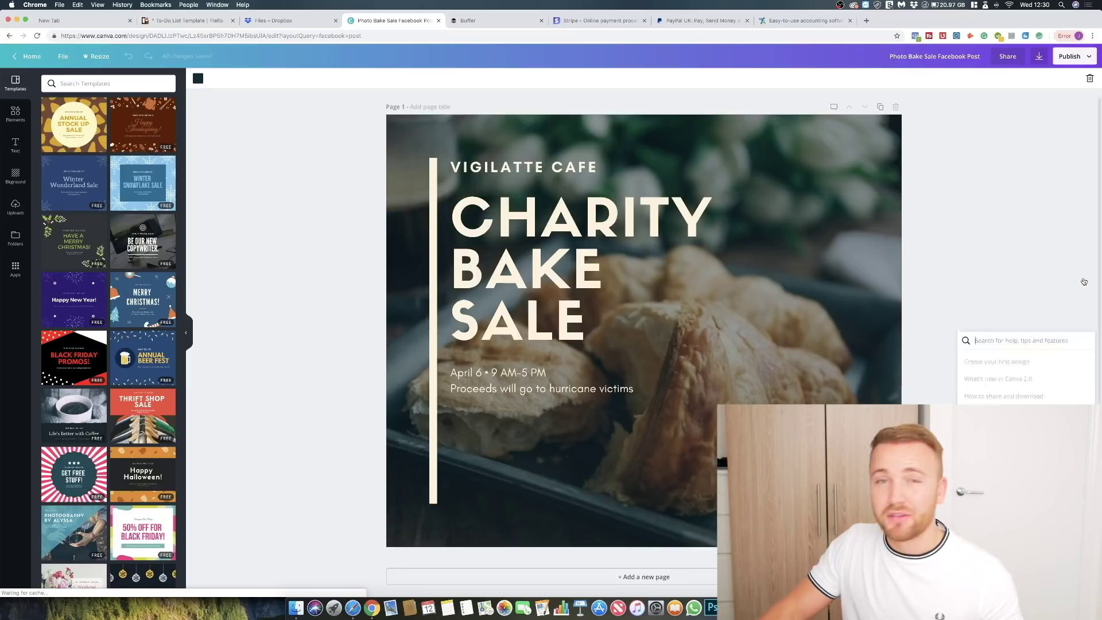
# Replace "VIGILATTE" with "HARDY'S" in the cafe name above the Charity Bake Sale heading
pyautogui.doubleClick(534, 267)
pyautogui.click(580, 313)
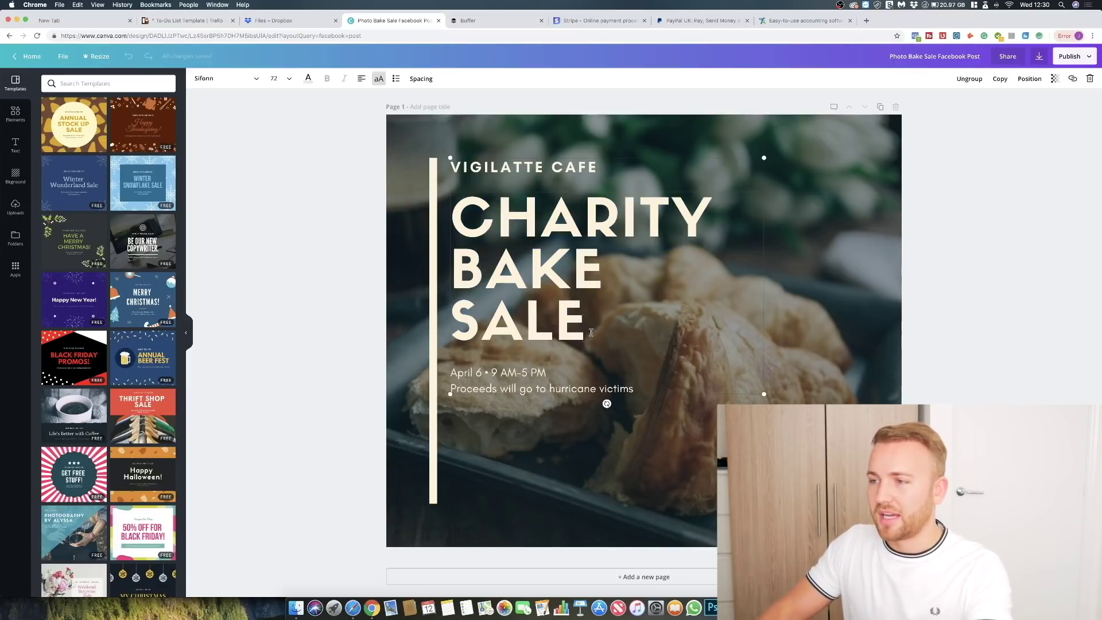
pyautogui.click(532, 167)
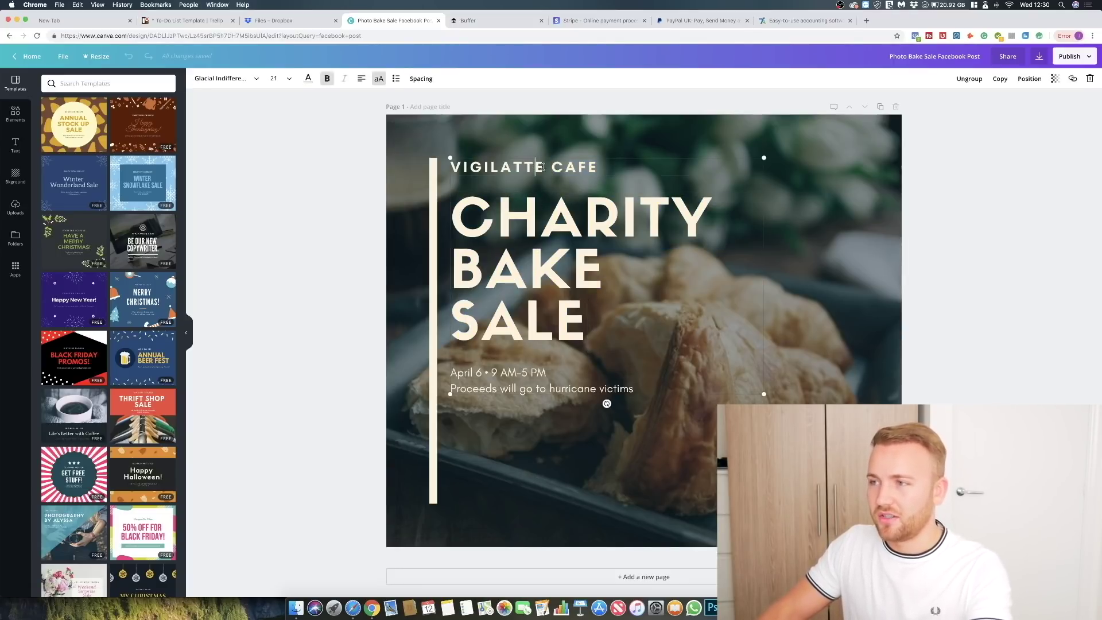
pyautogui.moveTo(450, 167); pyautogui.dragTo(553, 167)
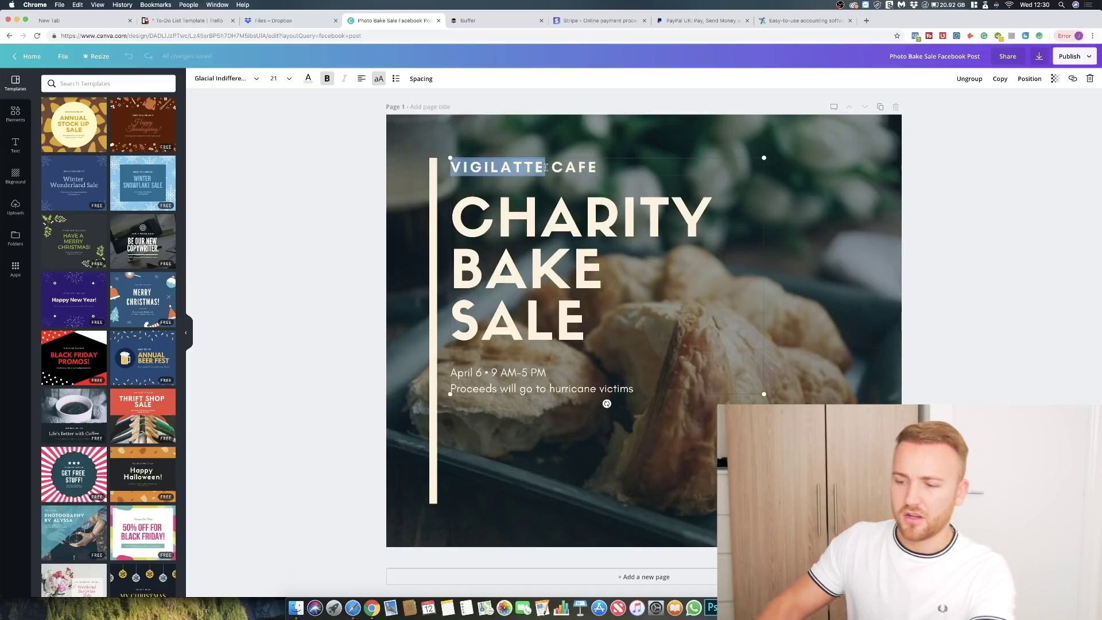
pyautogui.write('HARDYS')
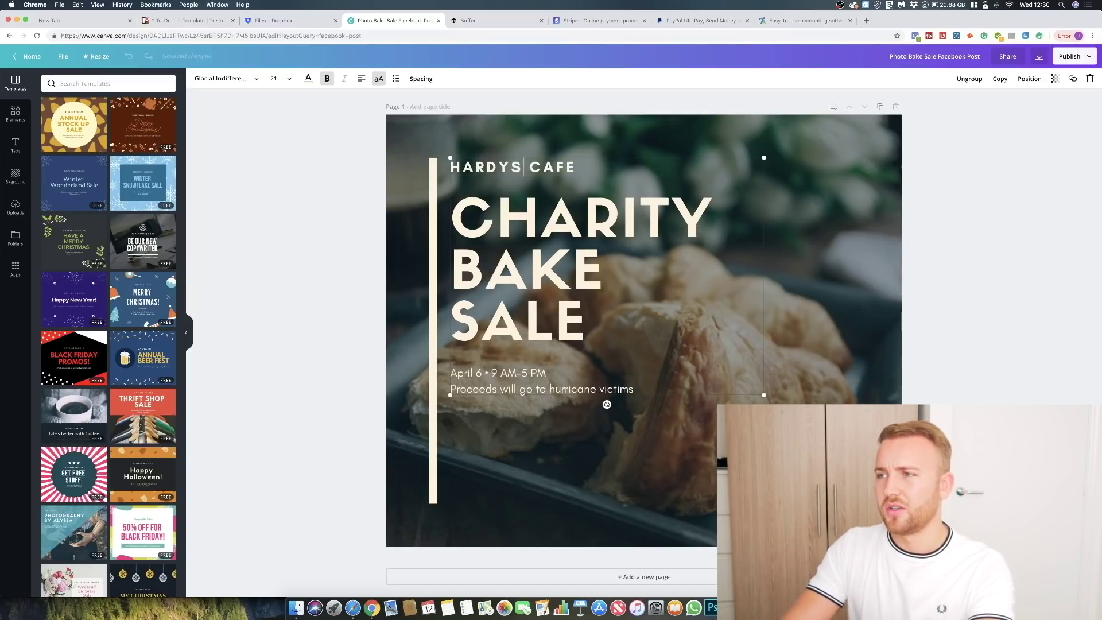
pyautogui.press('BackSpace')
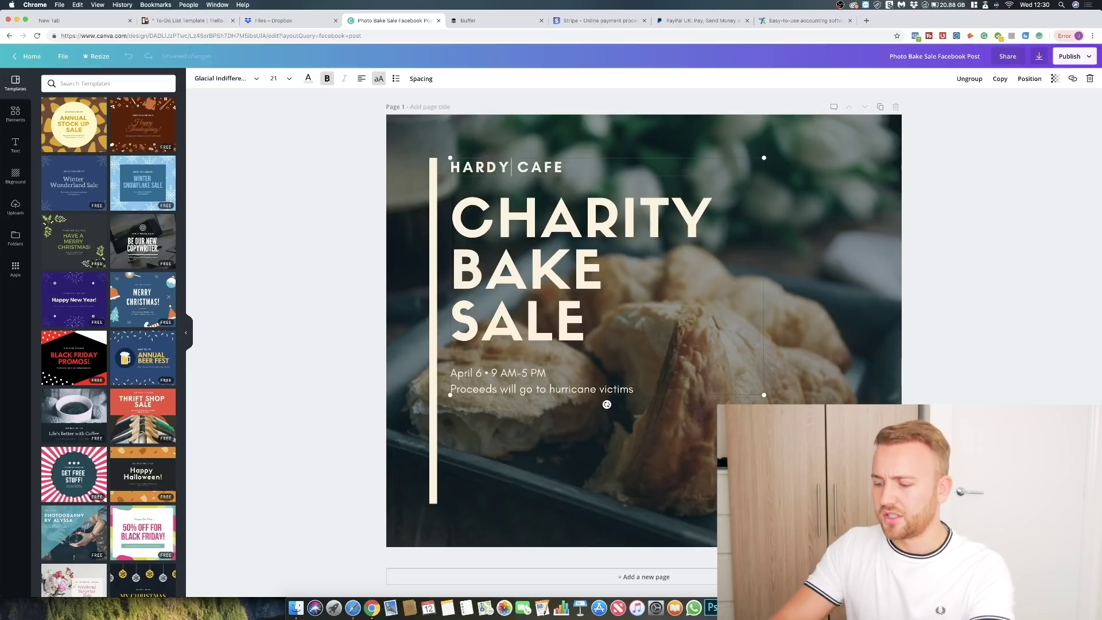
pyautogui.write("'S")
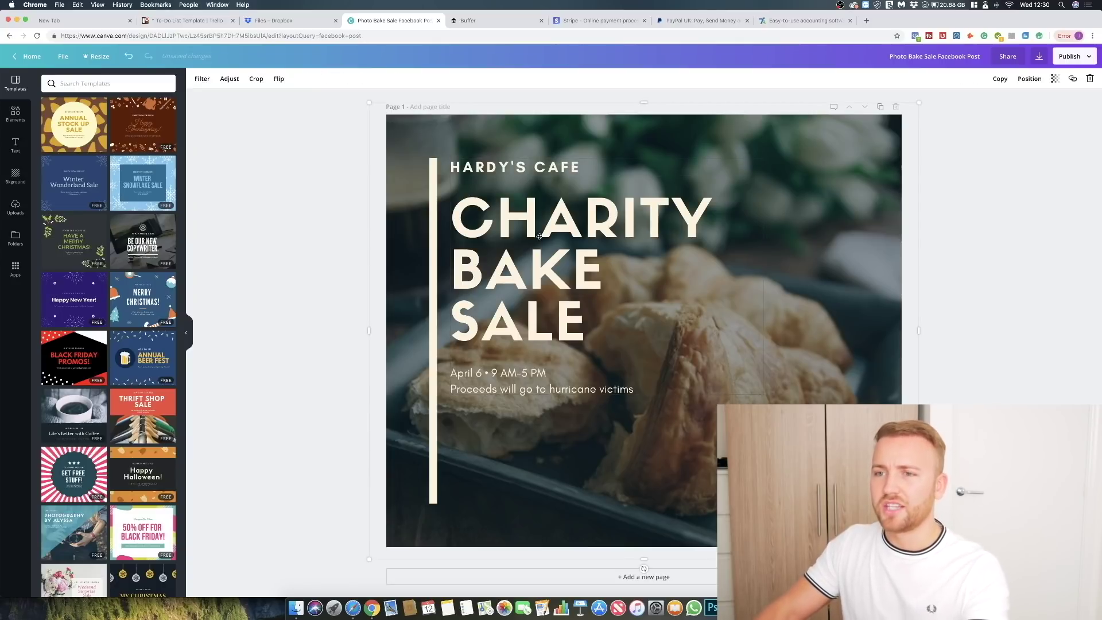
# Shrink the grouped text block to about 427 × 322 from its upper-left corner toward the lower right of the design
pyautogui.doubleClick(497, 229)
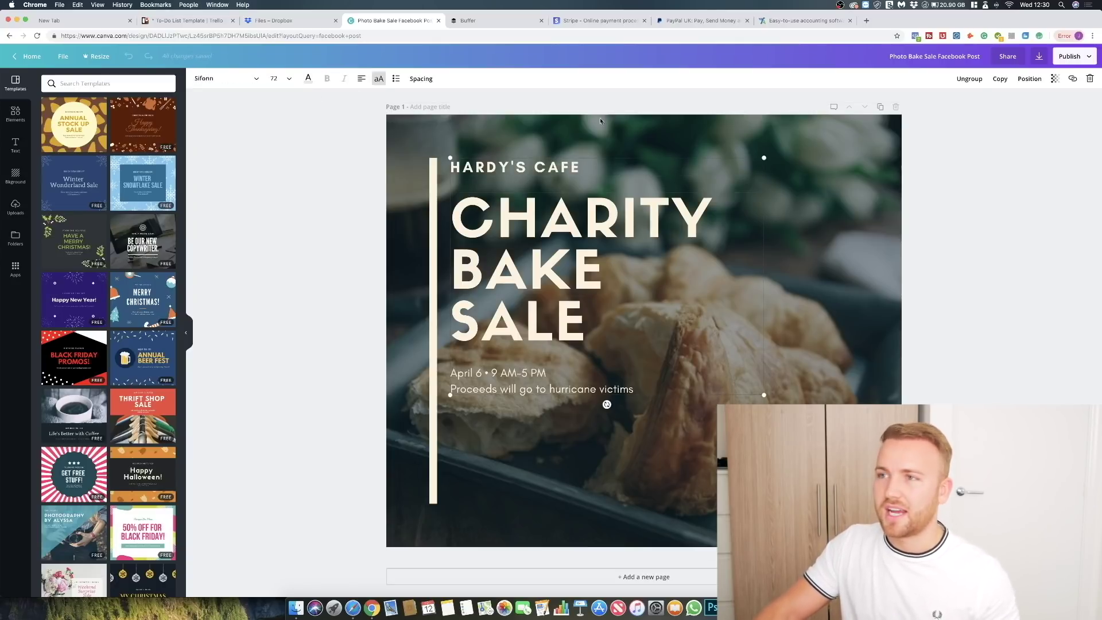
pyautogui.click(886, 308)
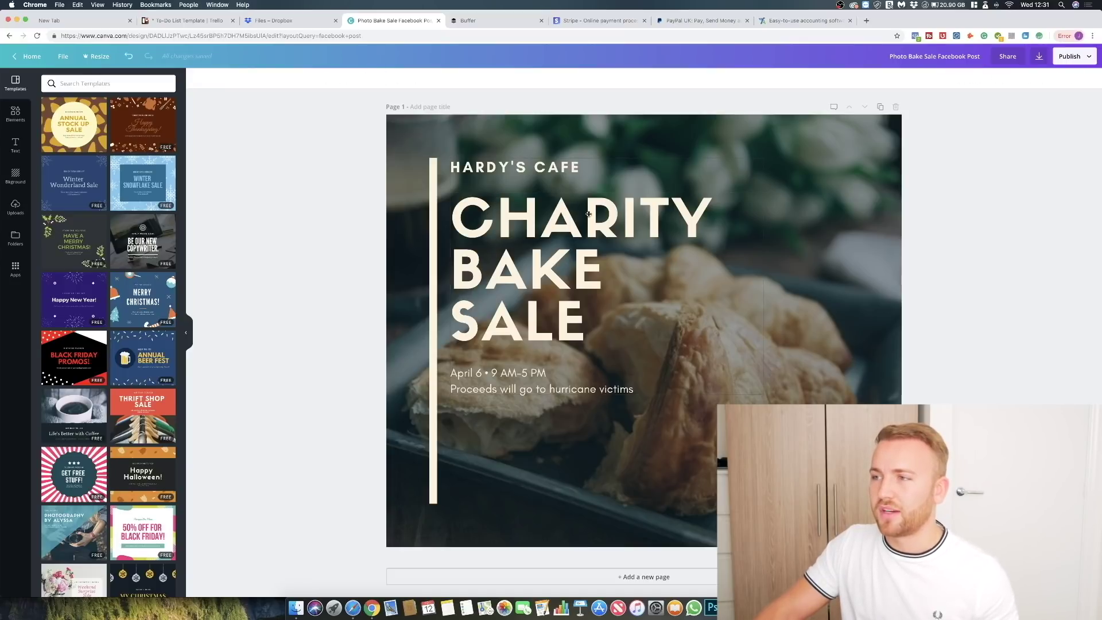
pyautogui.moveTo(452, 159); pyautogui.dragTo(752, 300)
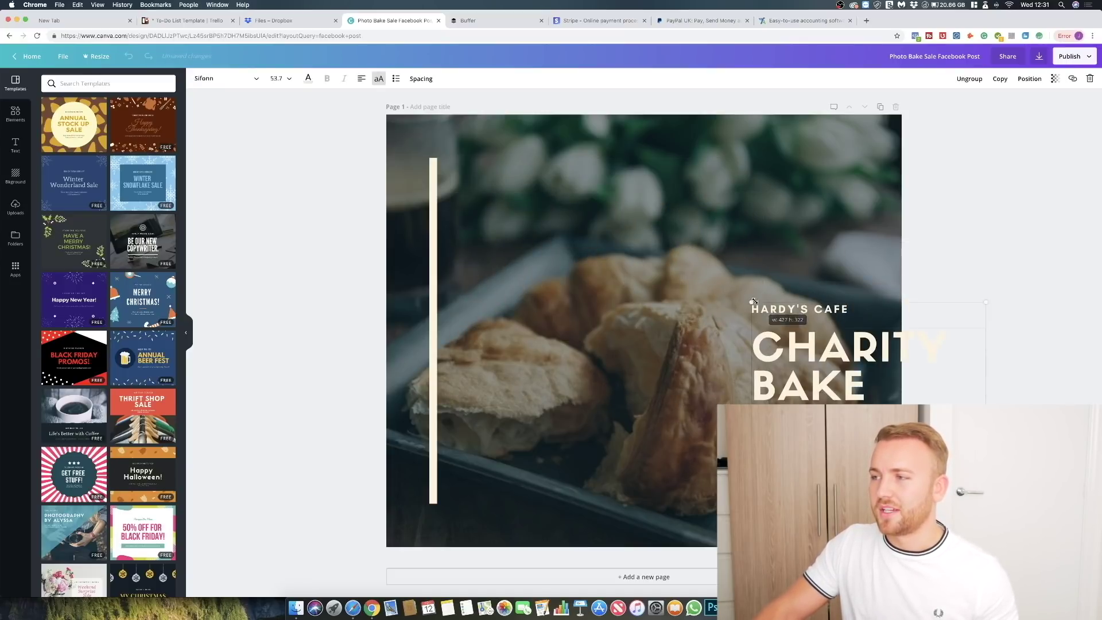
pyautogui.press('Escape')
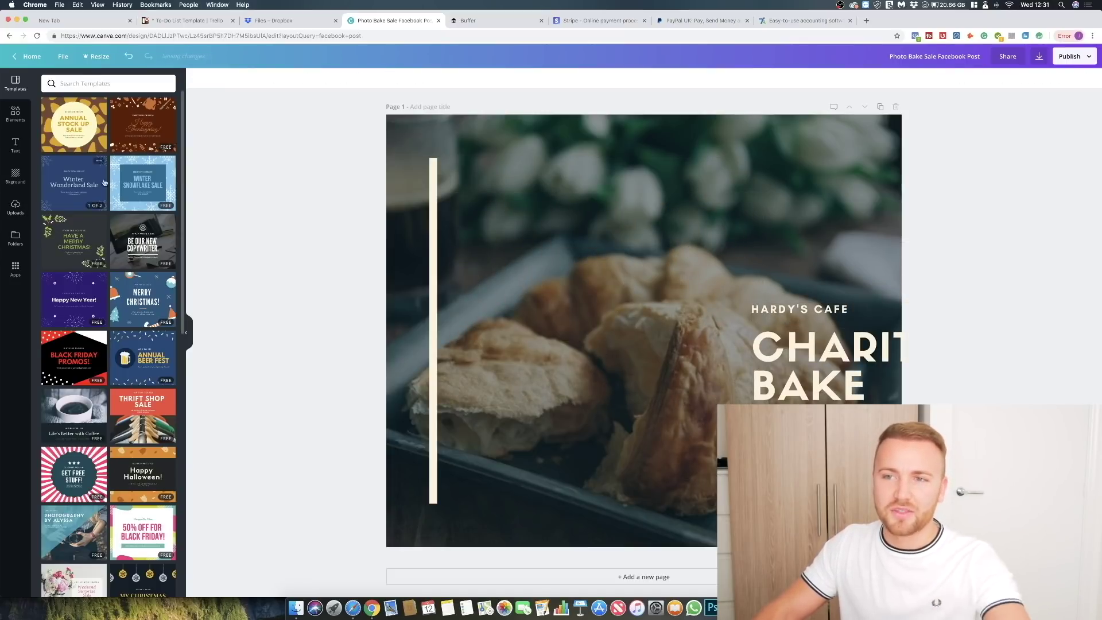
# Choose the Winter Wonderland Sale template for the design
pyautogui.click(86, 172)
pyautogui.click(85, 154)
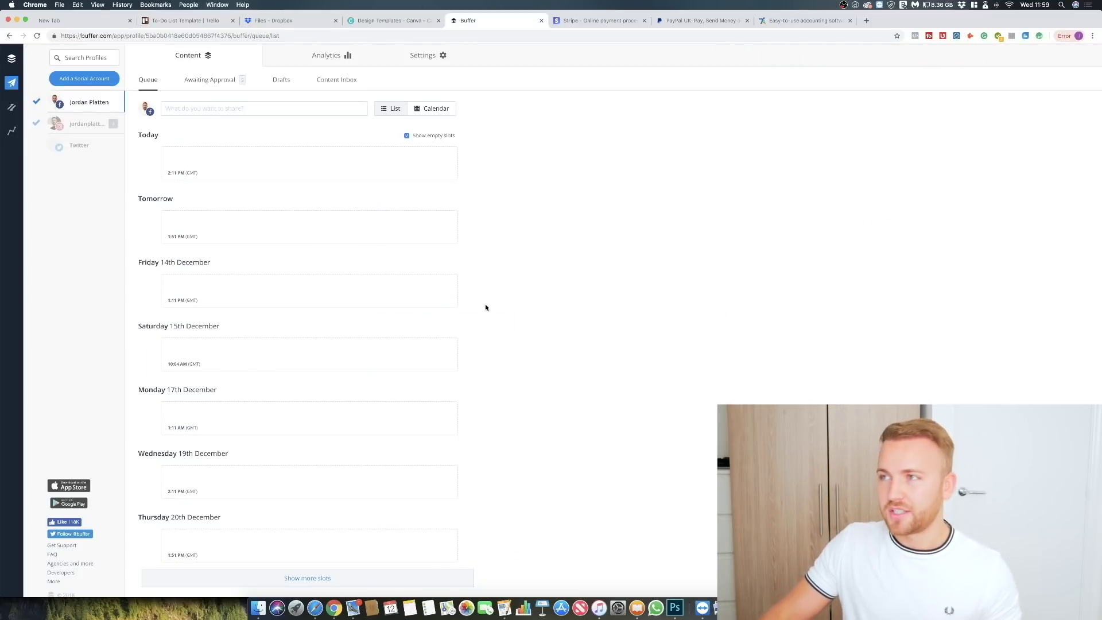
# Switch to the Stripe homepage, compare it with the PayPal UK homepage, and return to Stripe
pyautogui.click(574, 23)
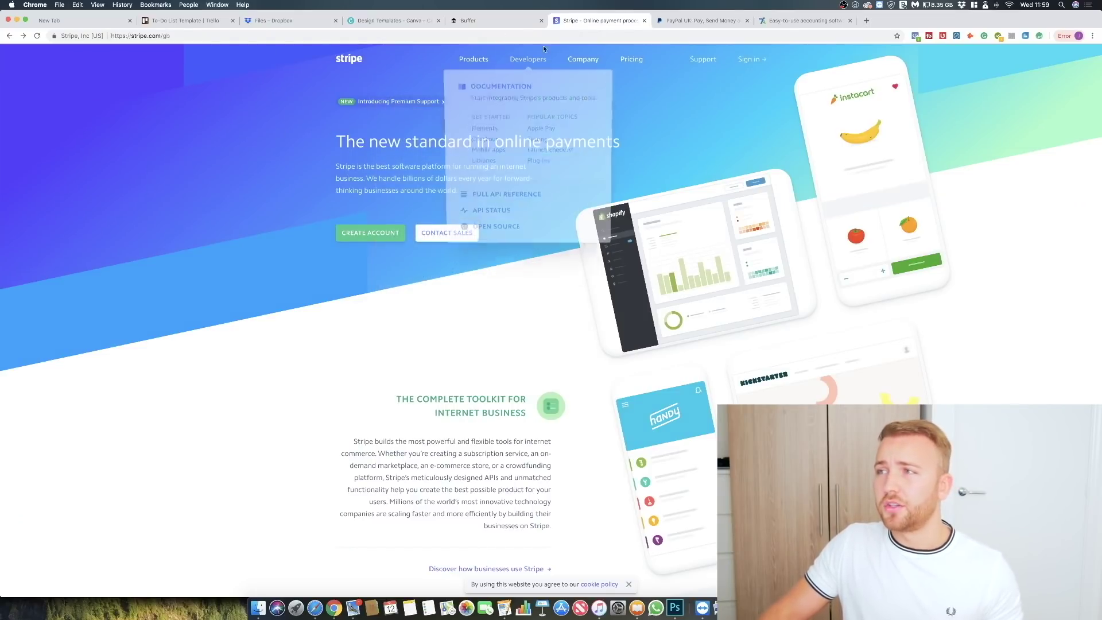
pyautogui.click(666, 21)
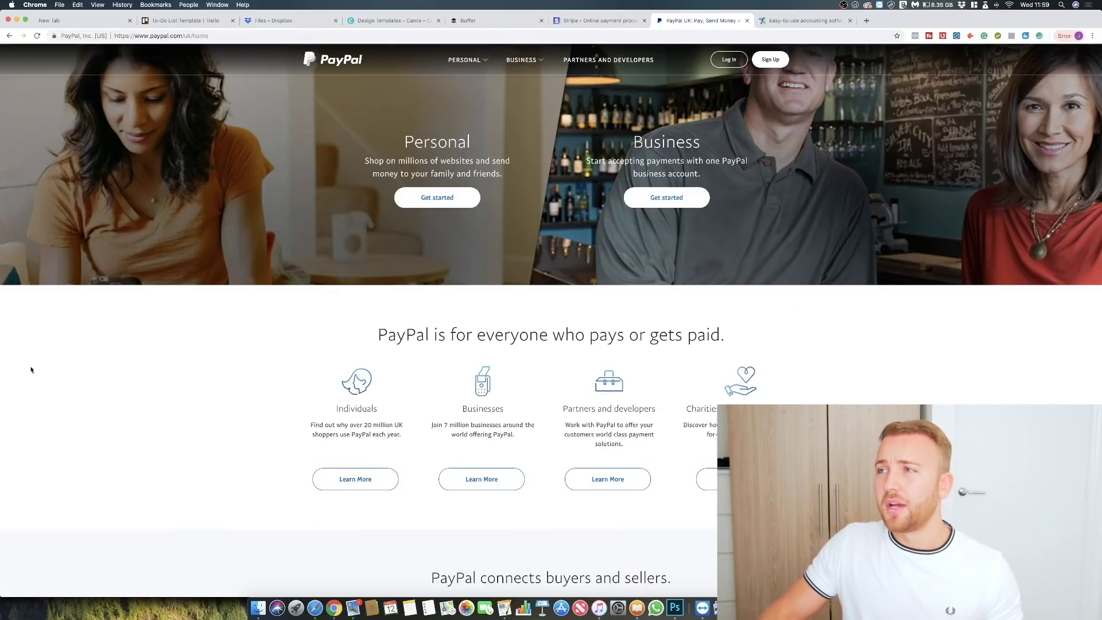
pyautogui.click(614, 21)
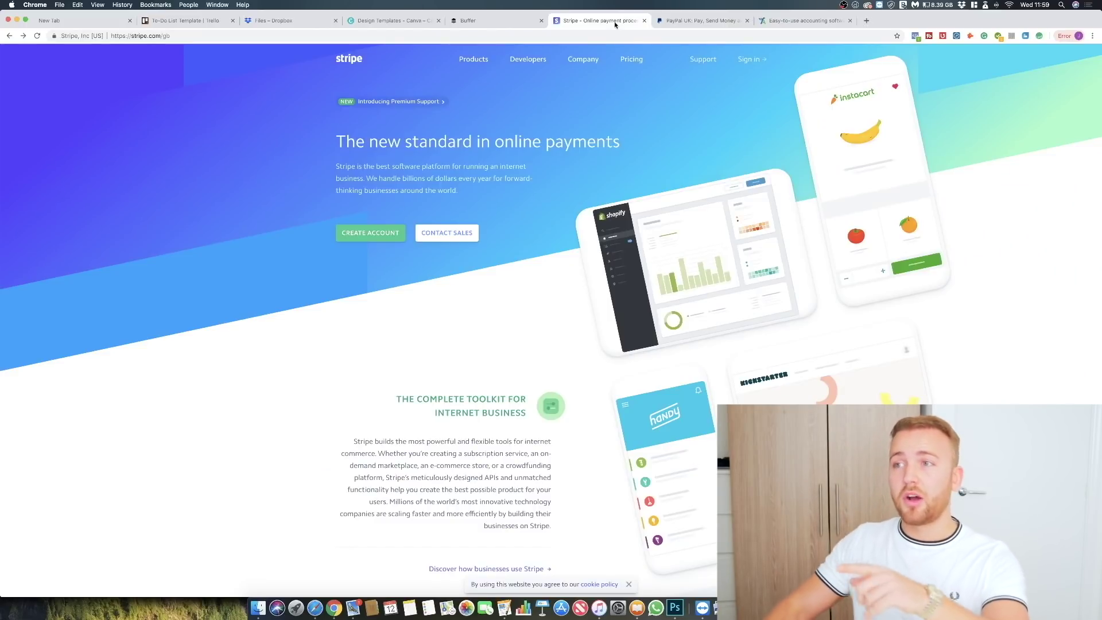